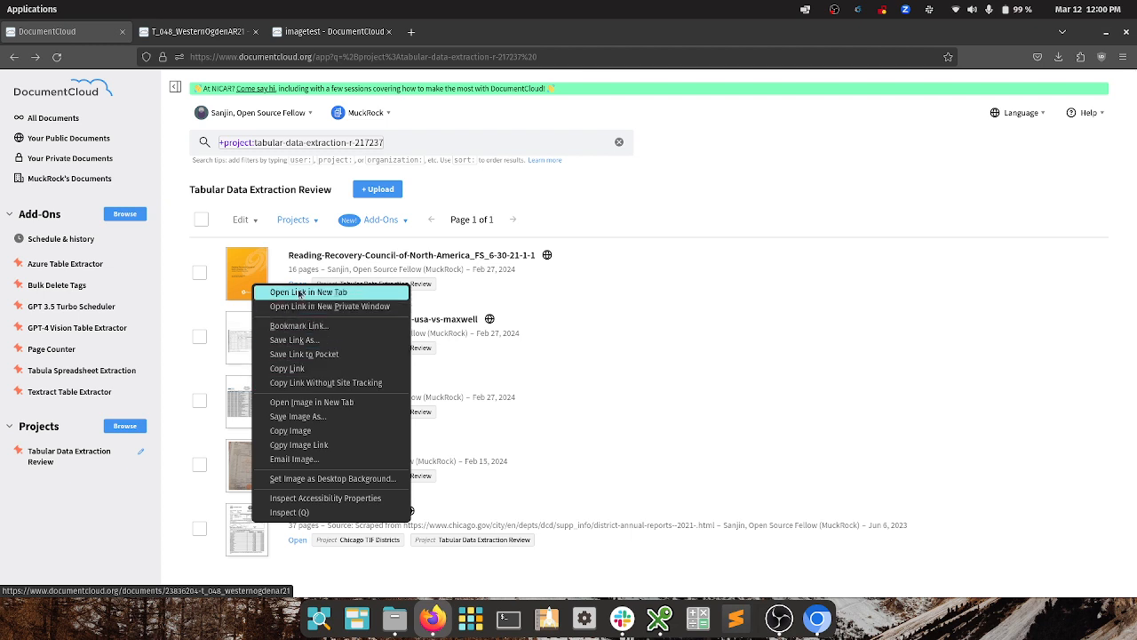
# Step: Examine the district tables on the first pages of the T_048_WesternOgdenAR21 document
pyautogui.click(625, 327)
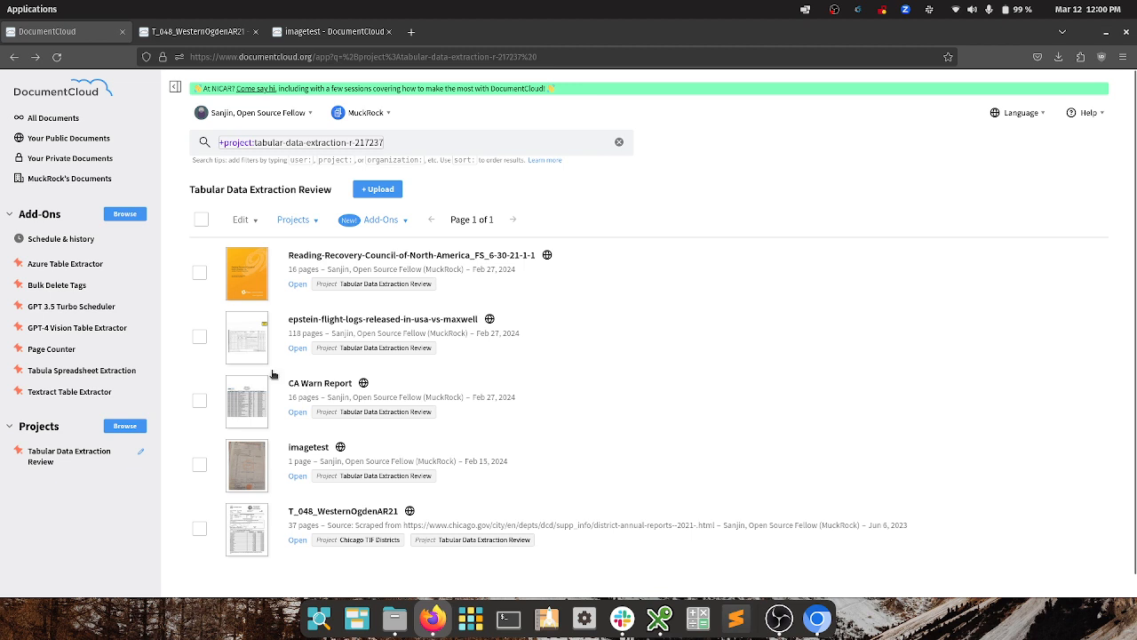
pyautogui.click(196, 26)
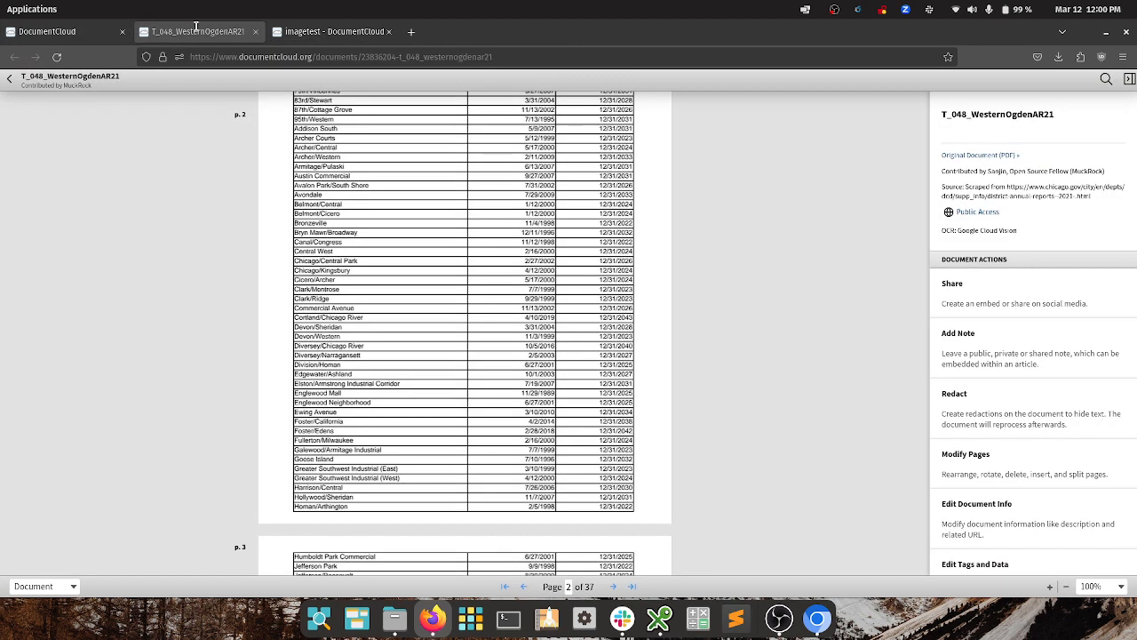
pyautogui.scroll(-3, 388, 232)
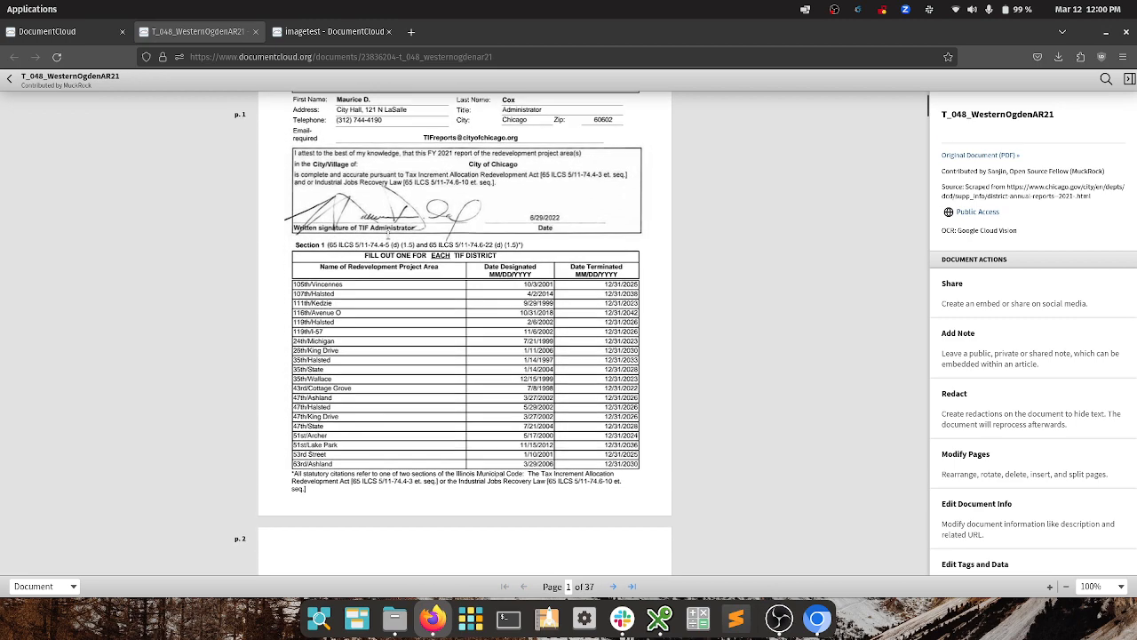
pyautogui.scroll(3, 448, 324)
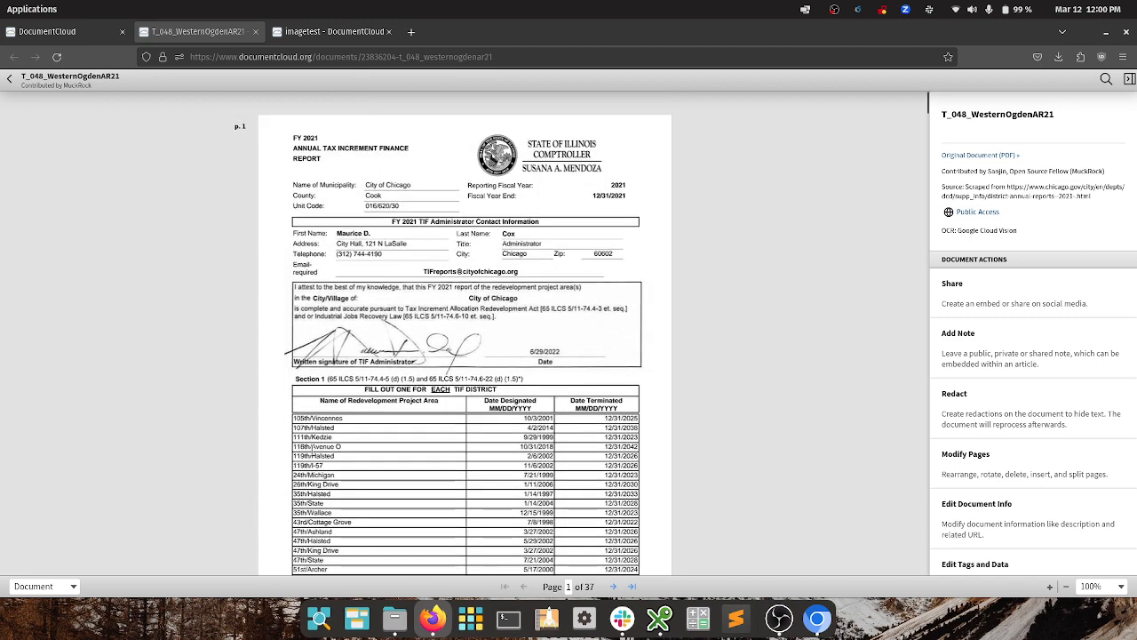
pyautogui.scroll(-2, 298, 415)
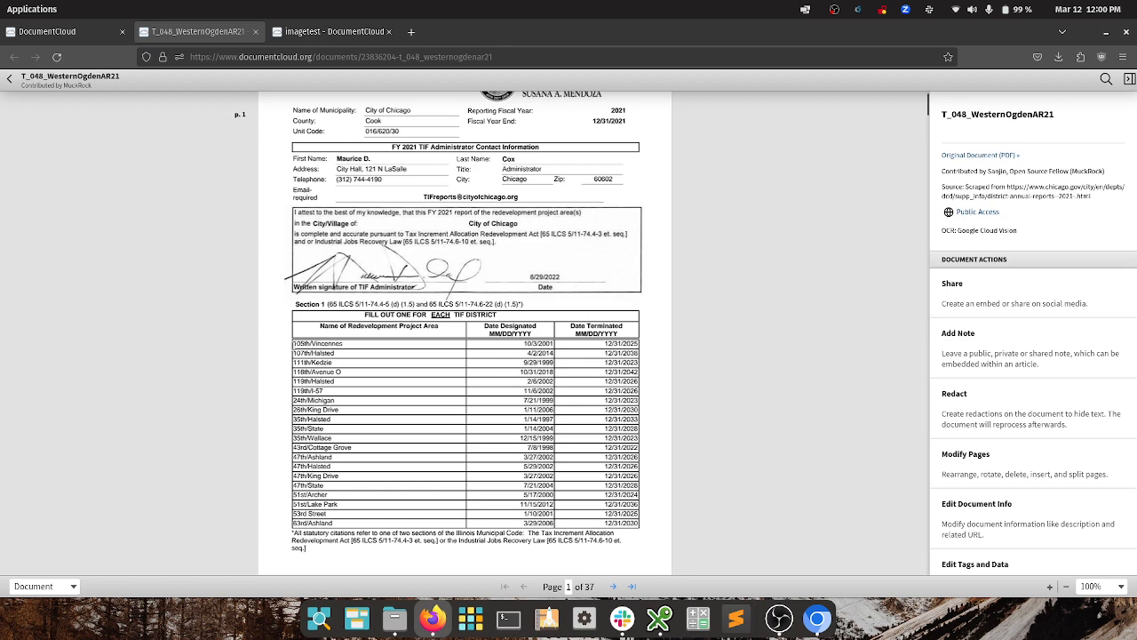
# Step: Examine the photographed election results form in the imagetest document and return to the Tabular Data Extraction Review project
pyautogui.click(311, 32)
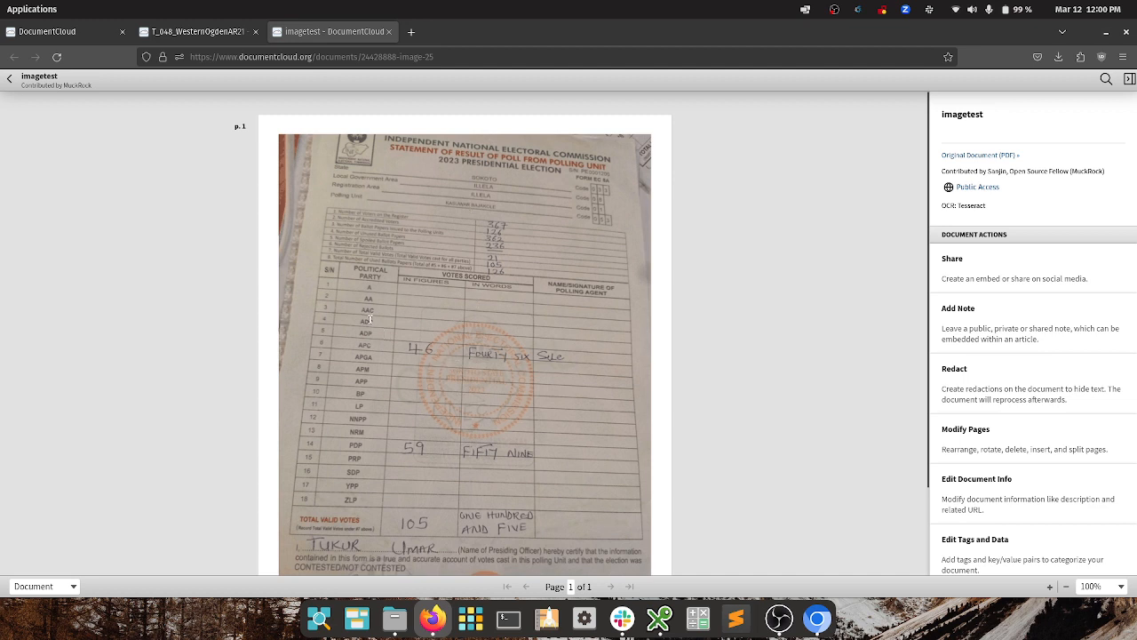
pyautogui.scroll(-2, 449, 339)
pyautogui.scroll(2, 450, 339)
pyautogui.click(91, 39)
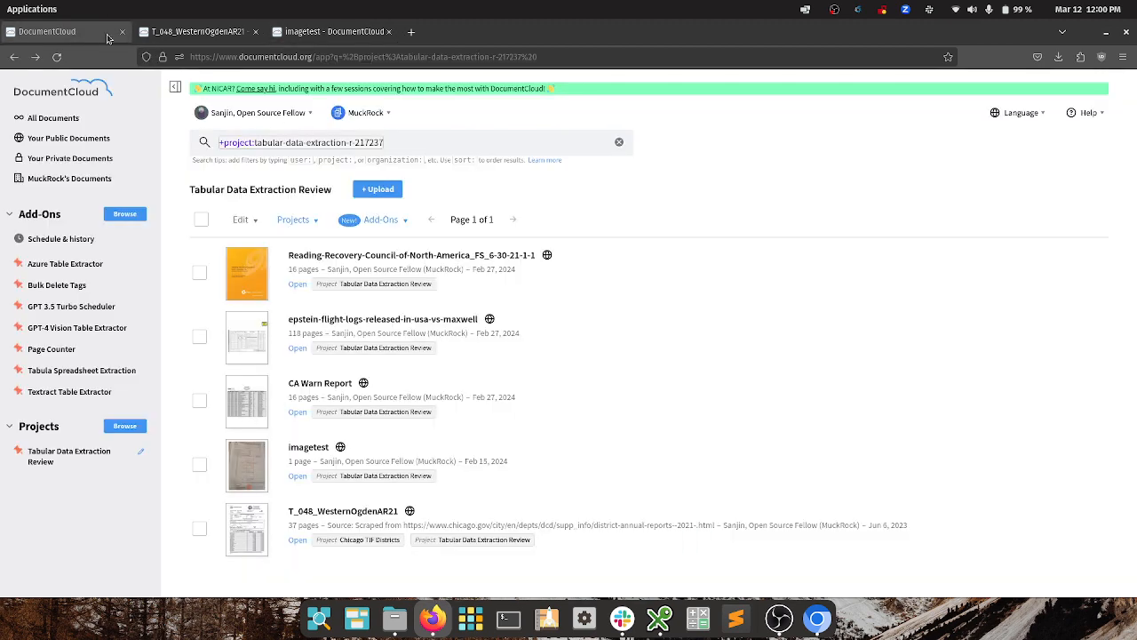
pyautogui.click(178, 39)
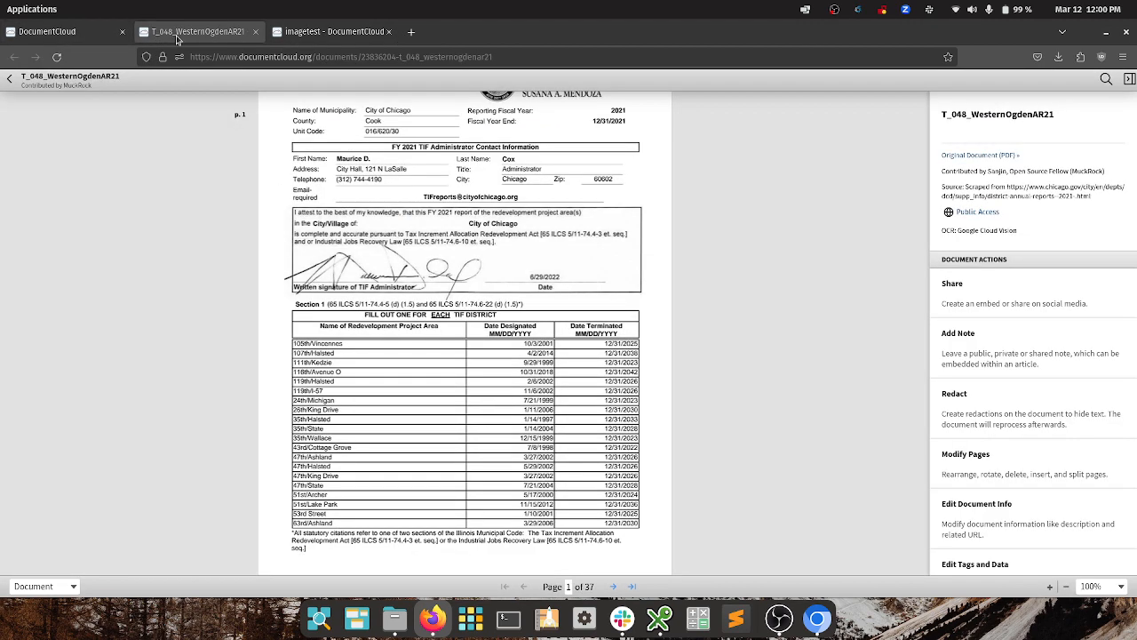
pyautogui.click(130, 33)
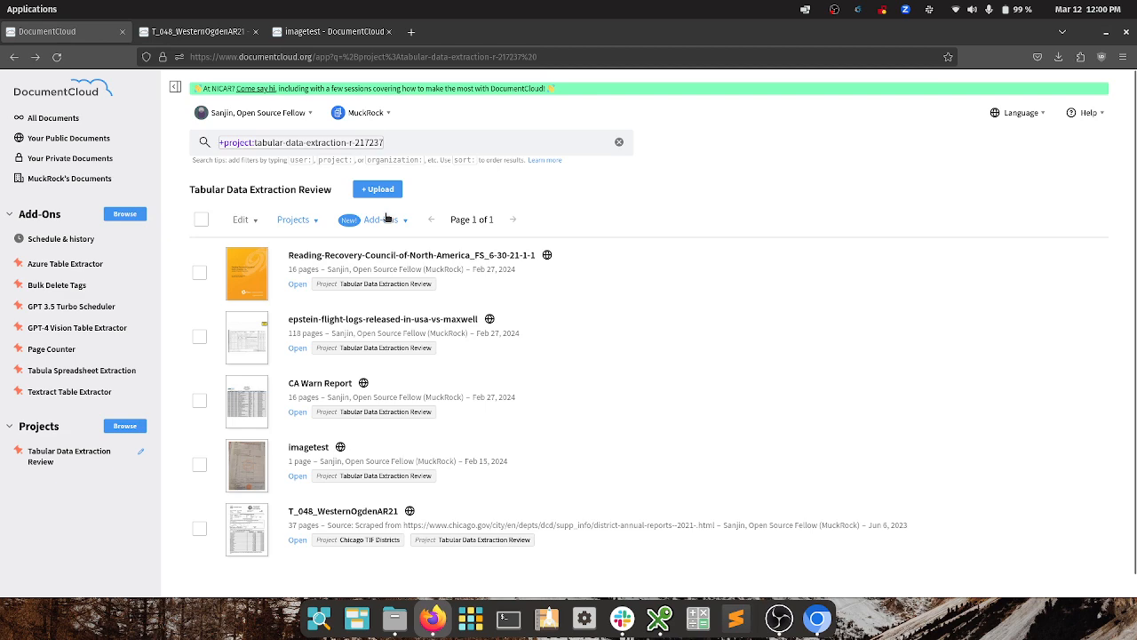
# Step: Search all add-ons for "tabula" and open MuckRock's Tabula Spreadsheet Extraction add-on
pyautogui.click(387, 217)
pyautogui.click(395, 411)
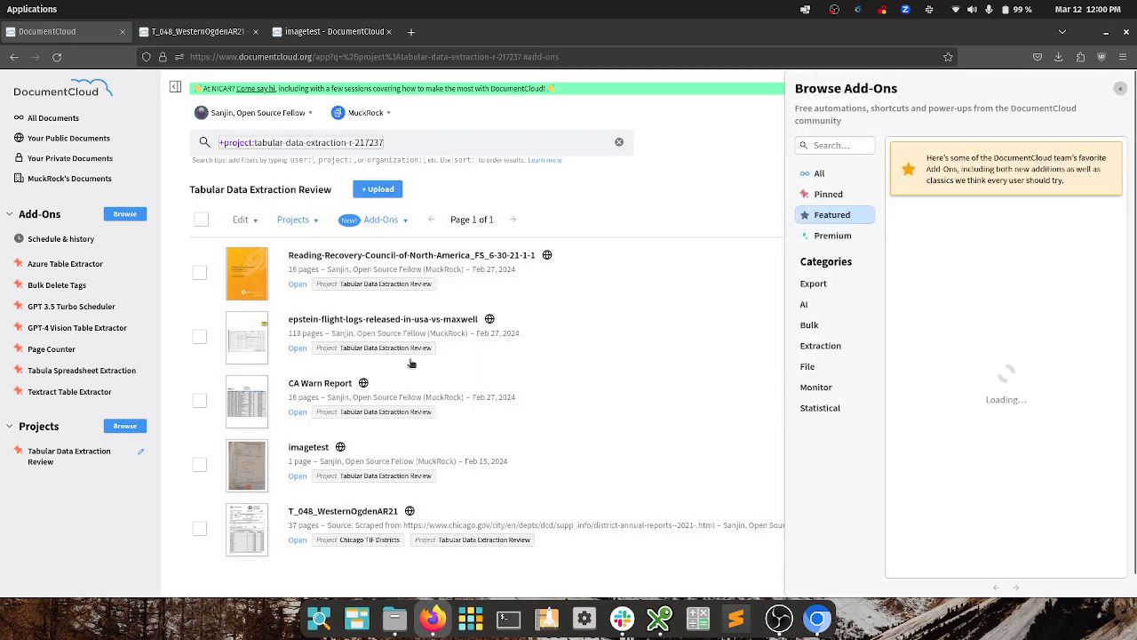
pyautogui.click(769, 162)
pyautogui.click(773, 135)
pyautogui.write('tab')
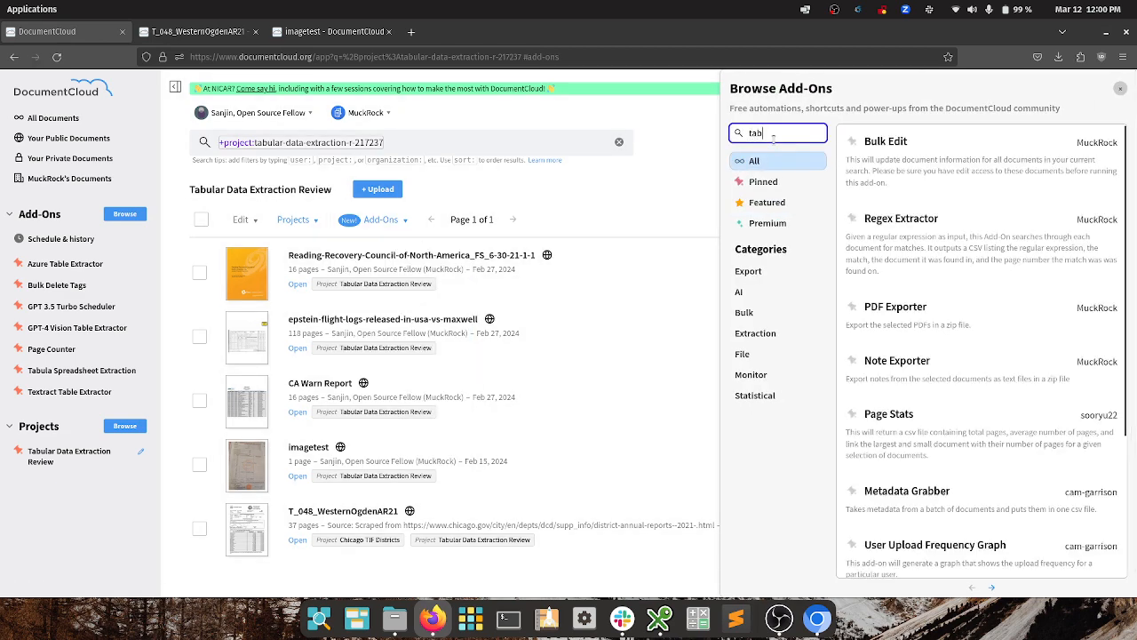
pyautogui.write('ula')
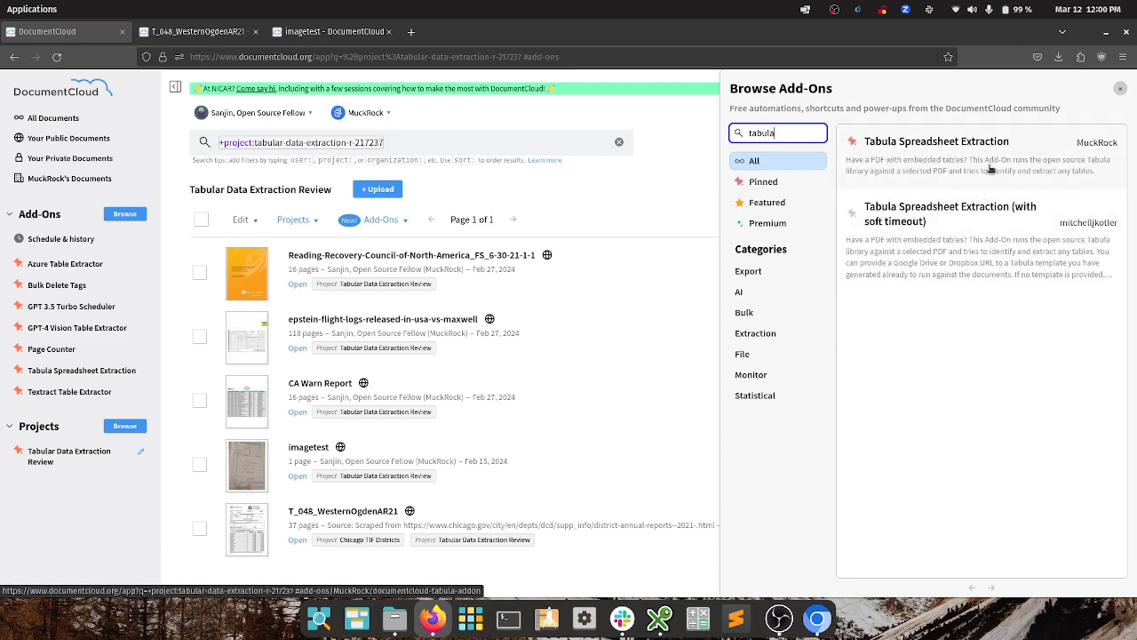
pyautogui.click(989, 171)
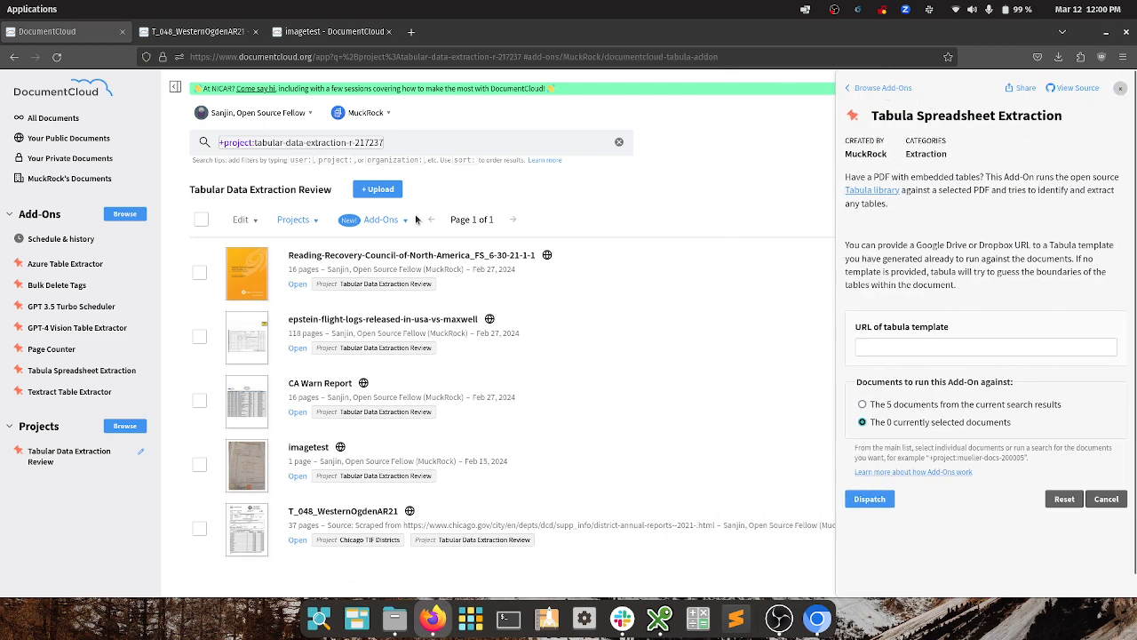
# Step: Review the Tabula Spreadsheet Extraction description alongside the ruled tables on the opening pages of T_048_WesternOgdenAR21
pyautogui.click(385, 221)
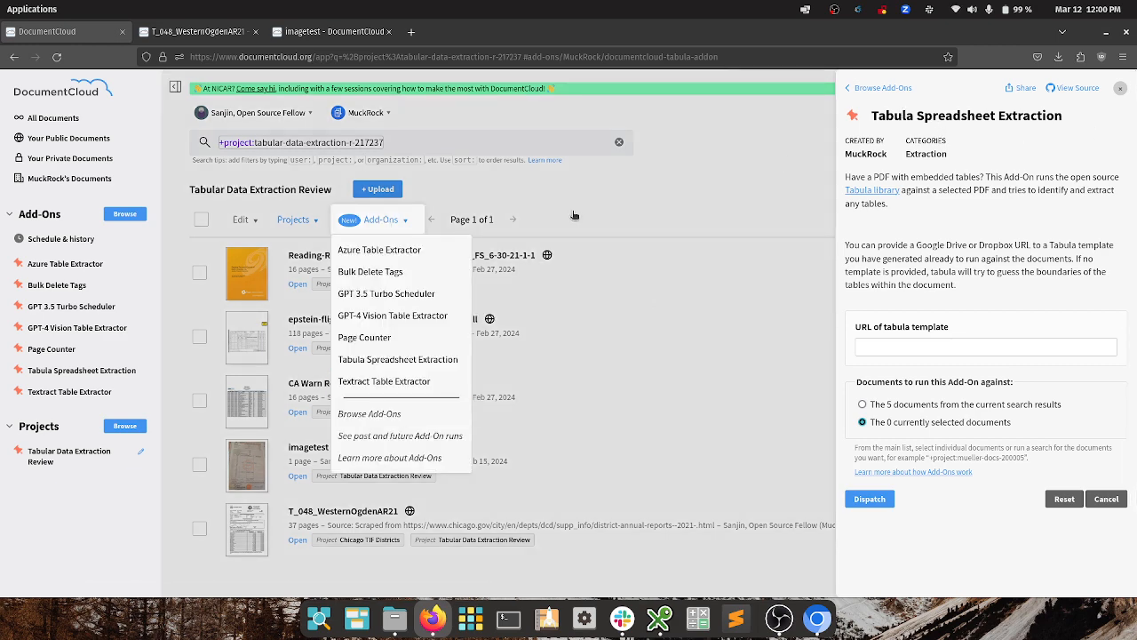
pyautogui.click(406, 221)
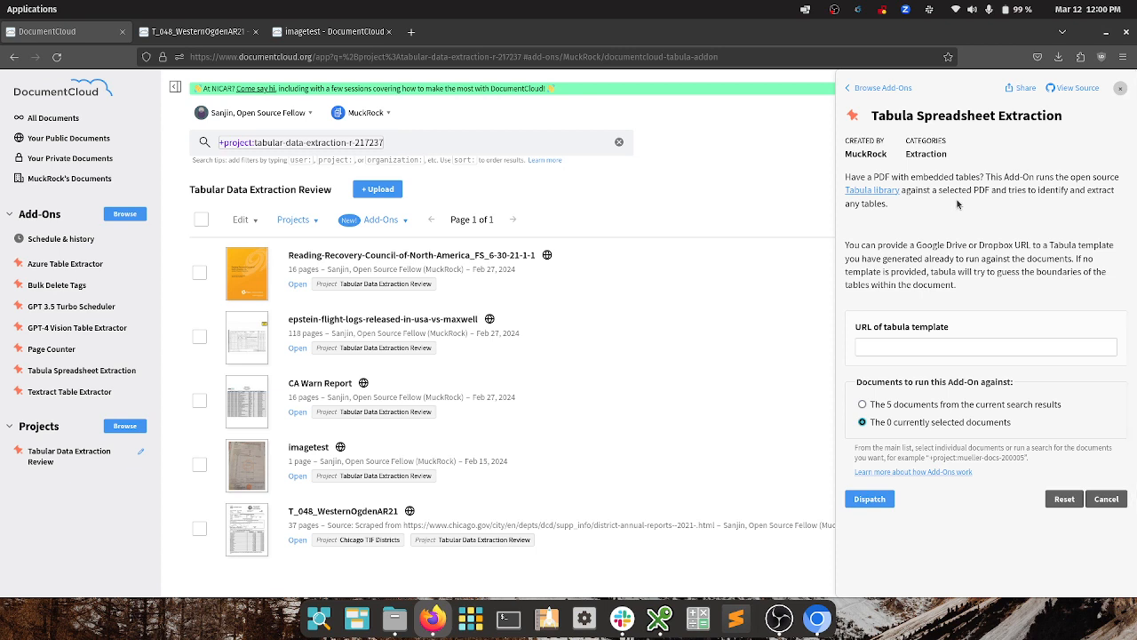
pyautogui.click(197, 32)
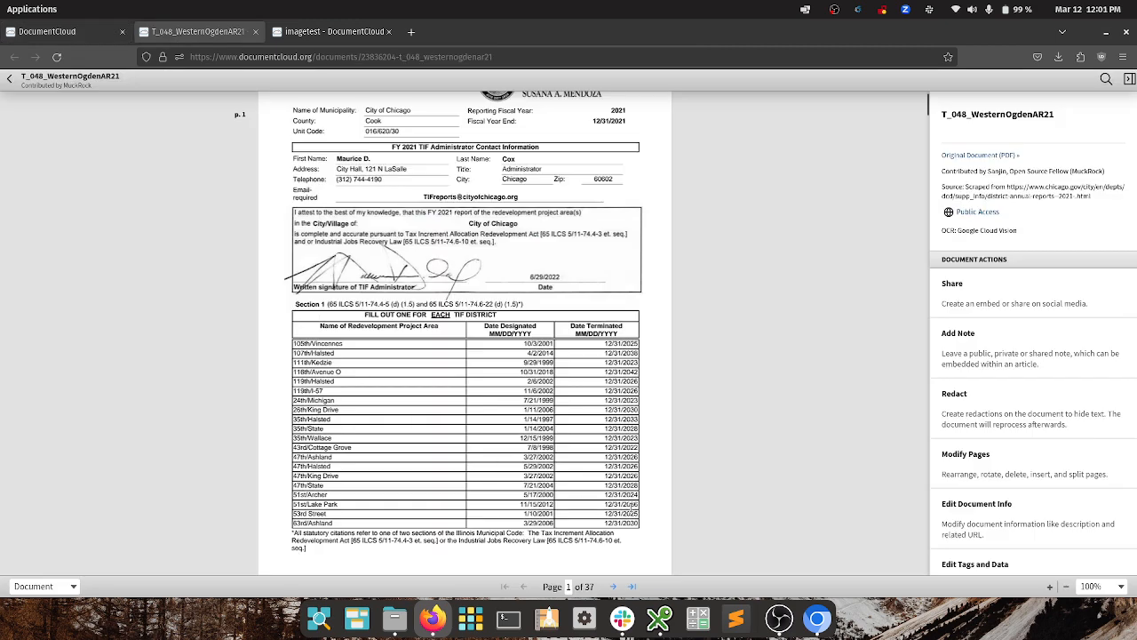
pyautogui.click(83, 32)
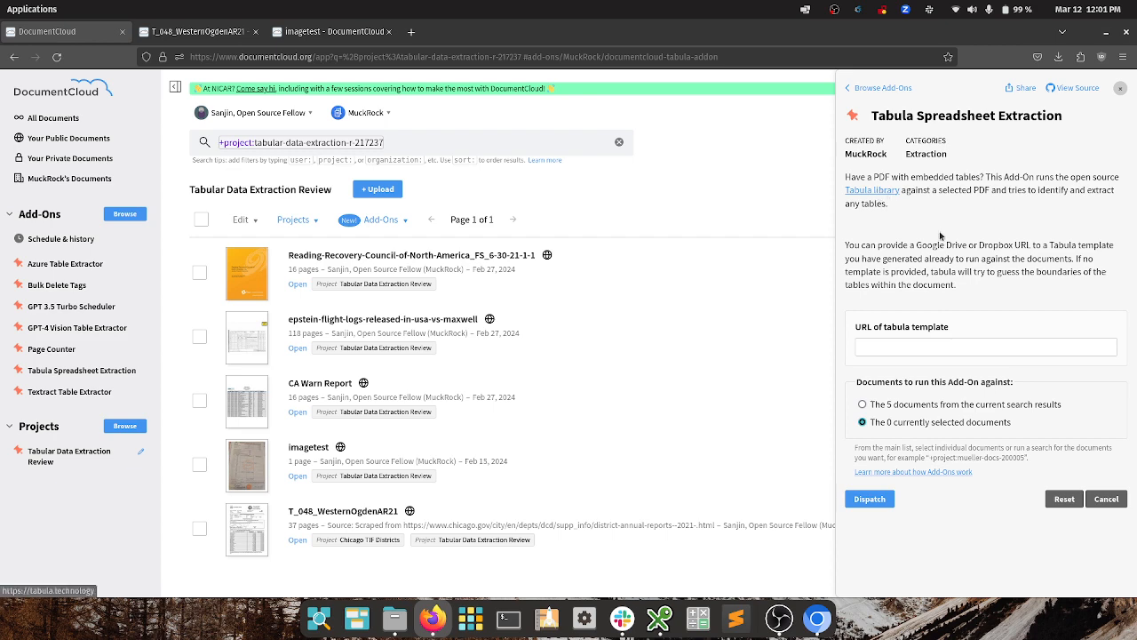
pyautogui.click(209, 34)
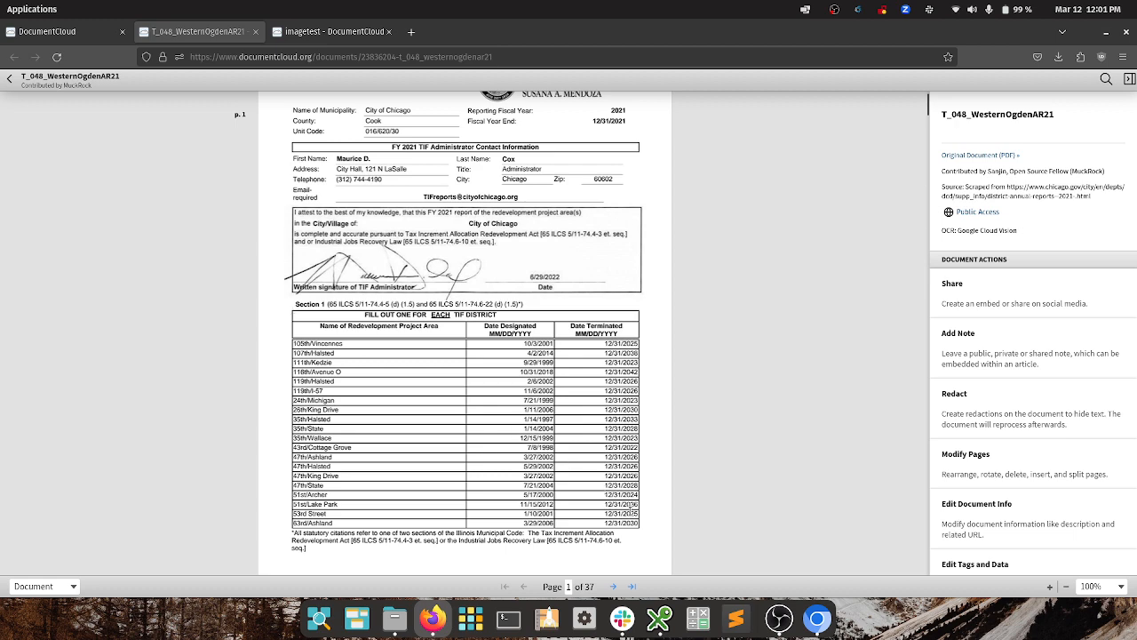
pyautogui.scroll(-10, 338, 323)
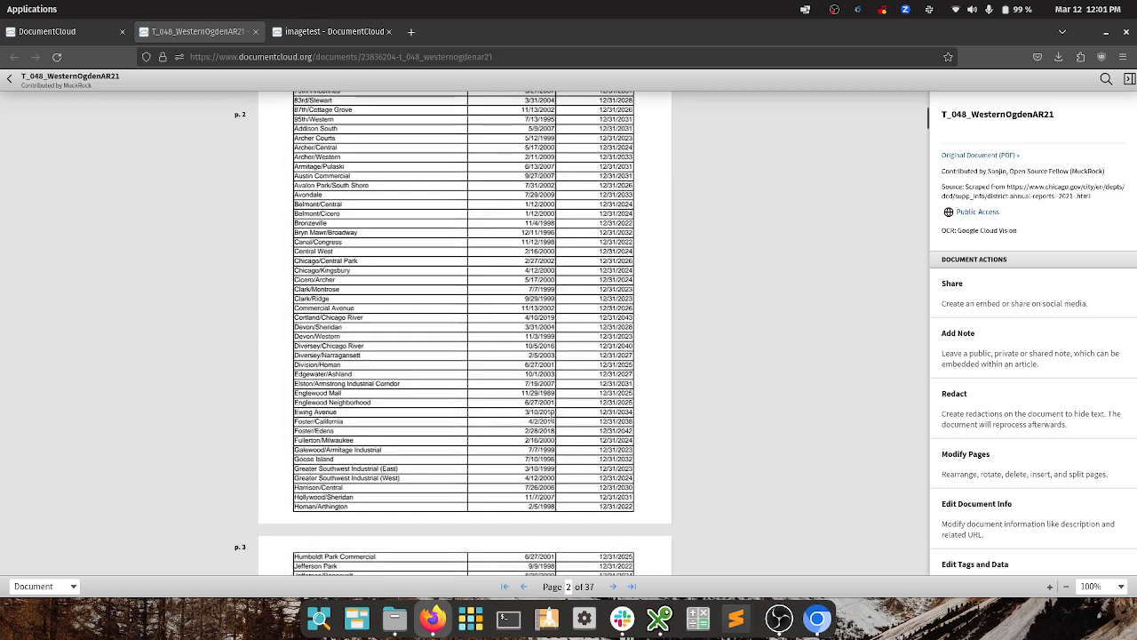
pyautogui.scroll(-1, 604, 478)
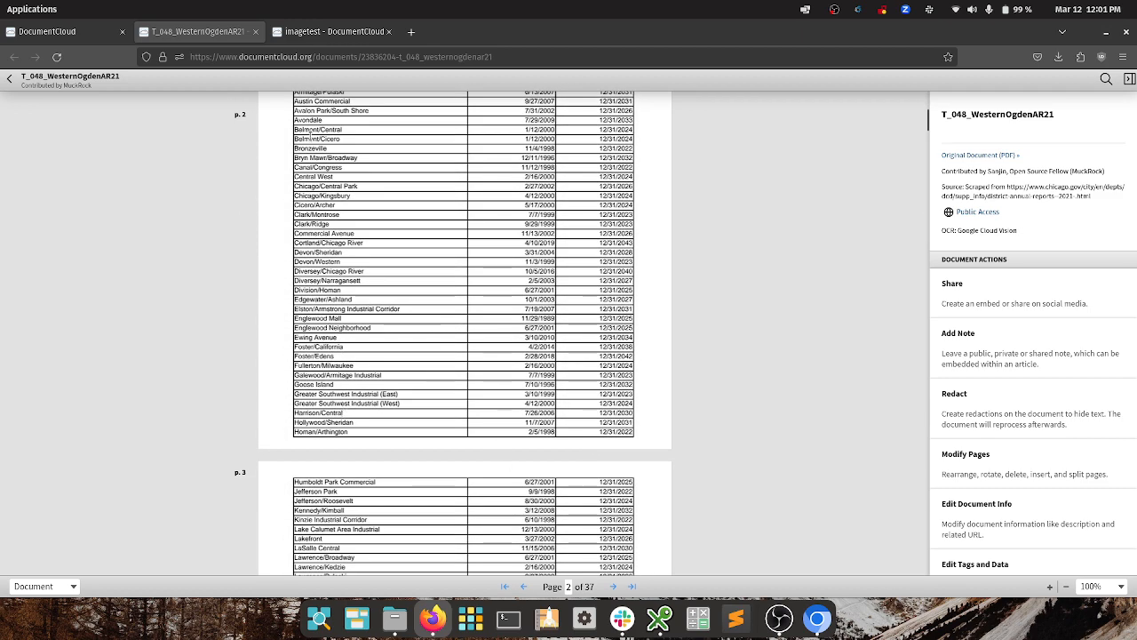
pyautogui.scroll(10, 494, 328)
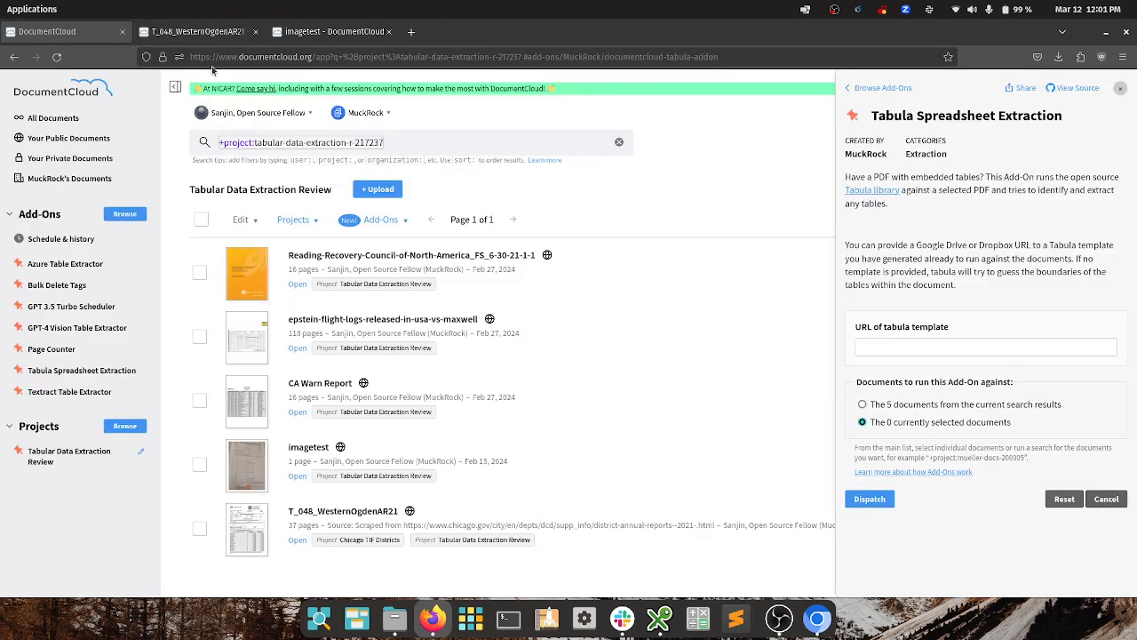
pyautogui.click(54, 31)
# Step: Go back to the add-on browser and clear the "tabula" search
pyautogui.click(893, 90)
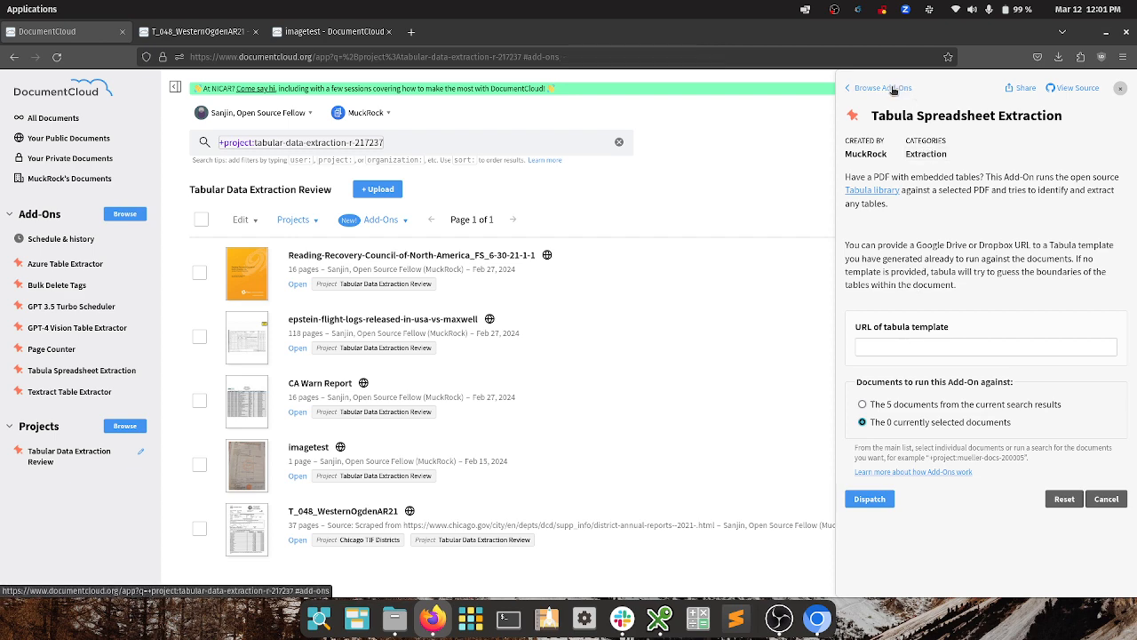
pyautogui.click(790, 145)
pyautogui.hotkey('ctrl', 'a')
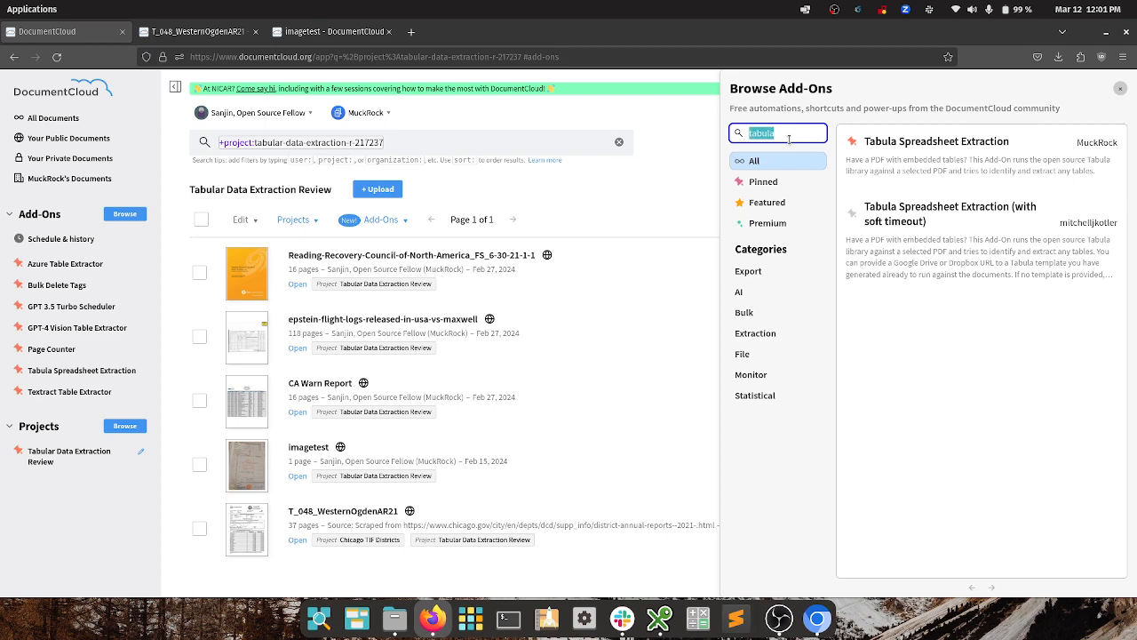
pyautogui.press('BackSpace')
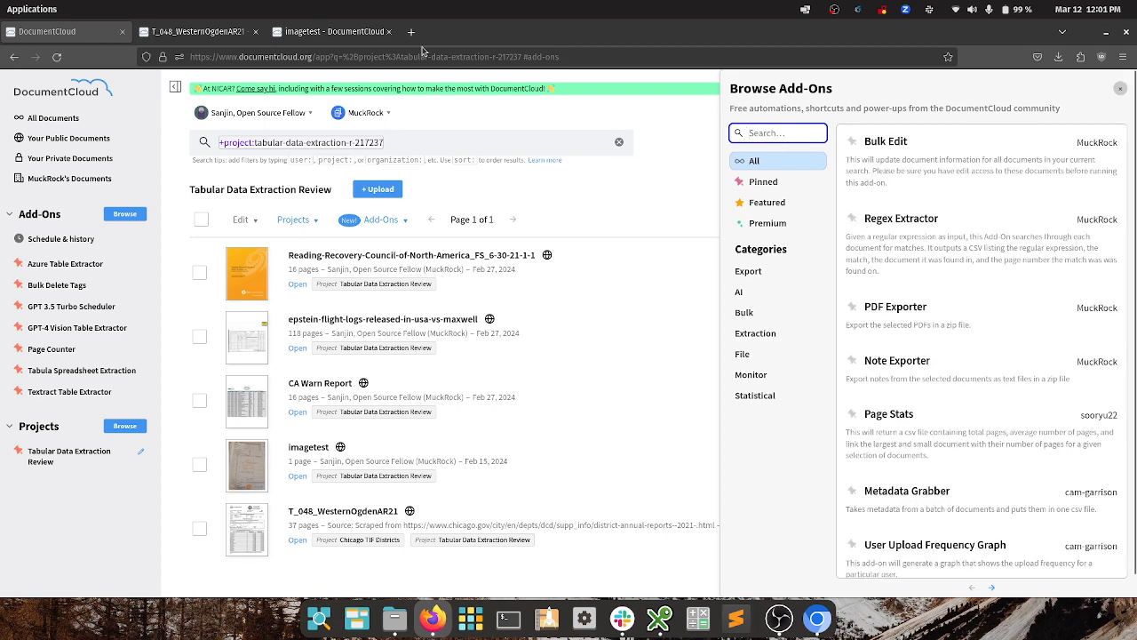
# Step: Recheck the handwritten form in imagetest and filter the add-ons to Premium, browsing down to the table extractors
pyautogui.click(336, 33)
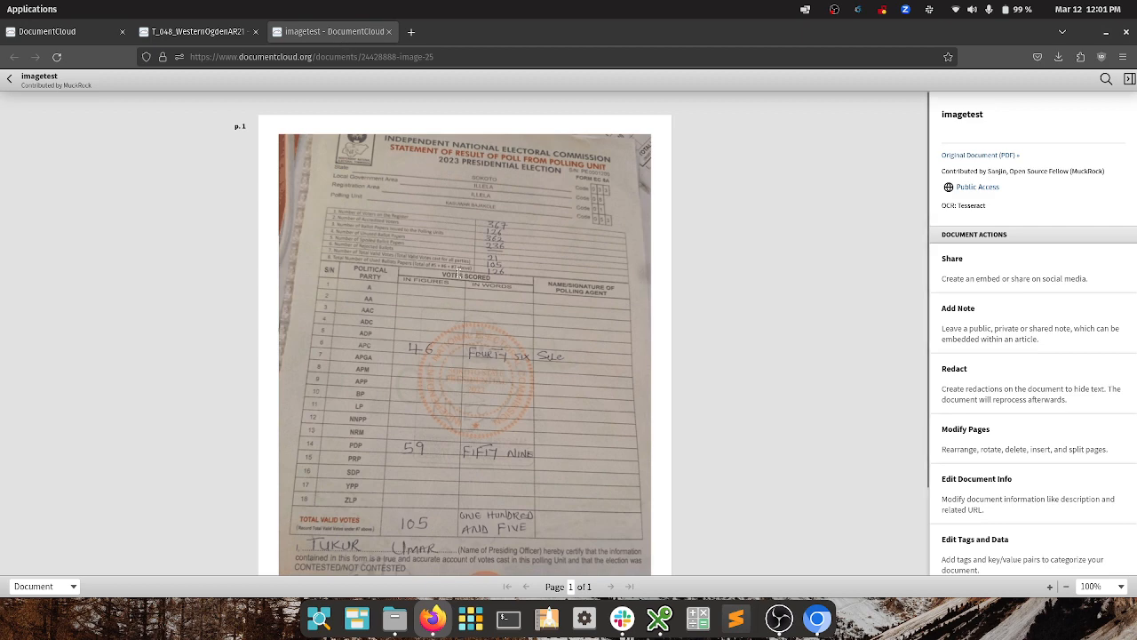
pyautogui.click(73, 29)
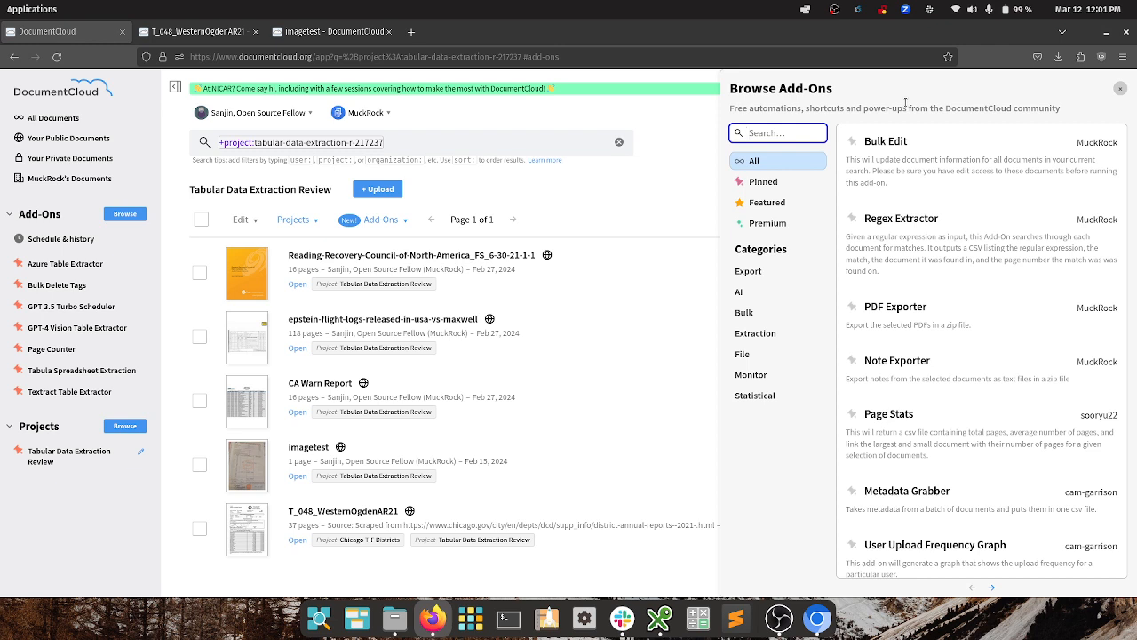
pyautogui.click(384, 222)
pyautogui.click(401, 411)
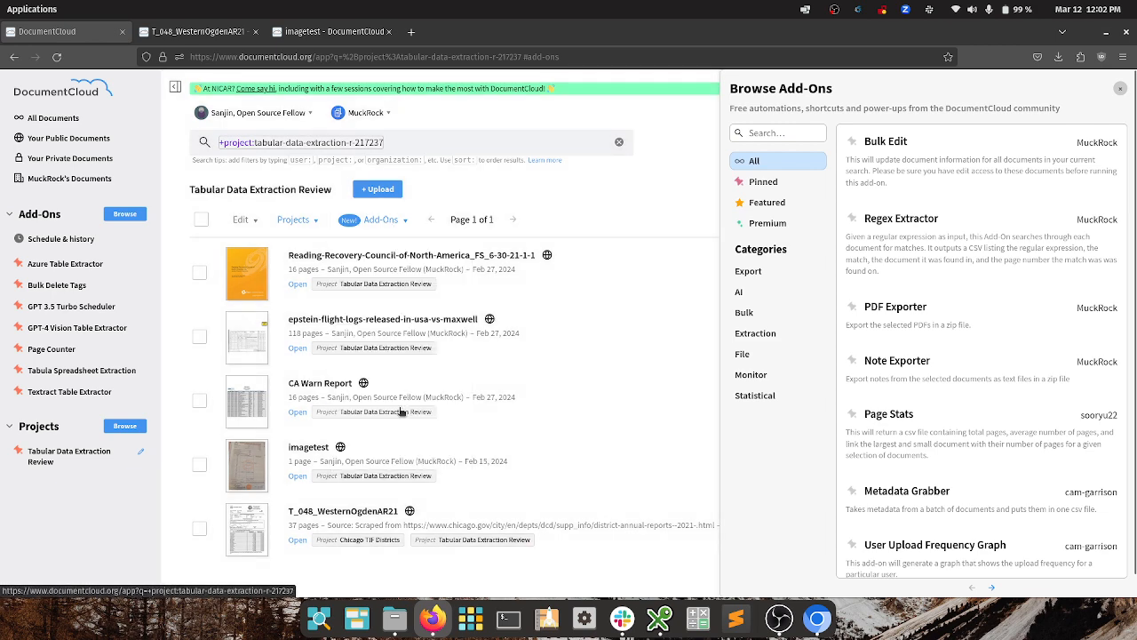
pyautogui.click(771, 224)
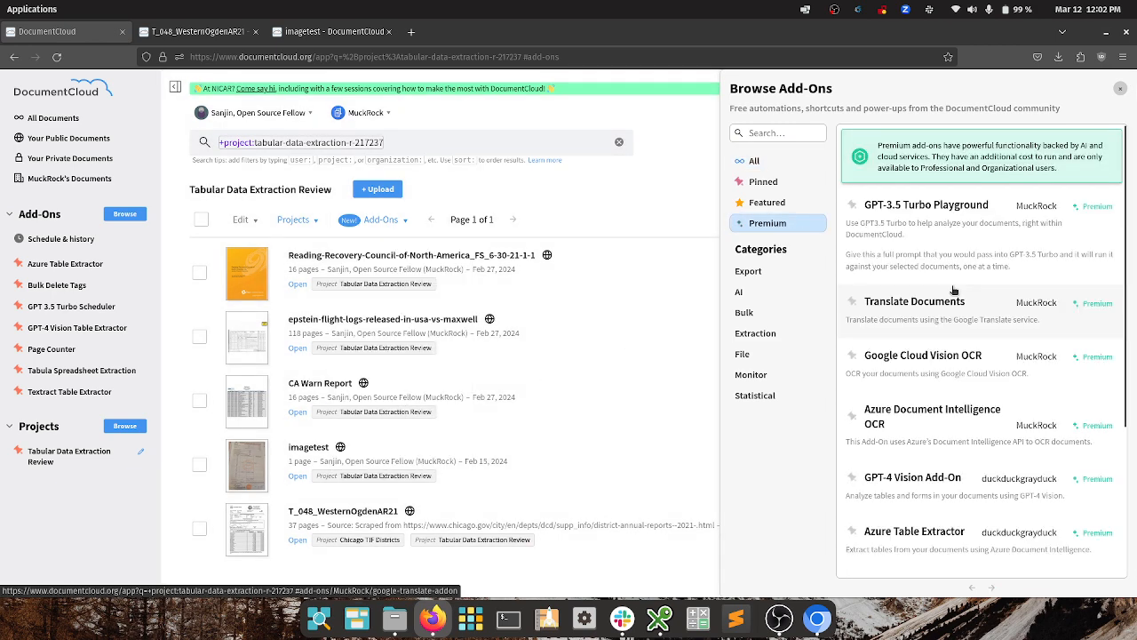
pyautogui.scroll(-3, 953, 291)
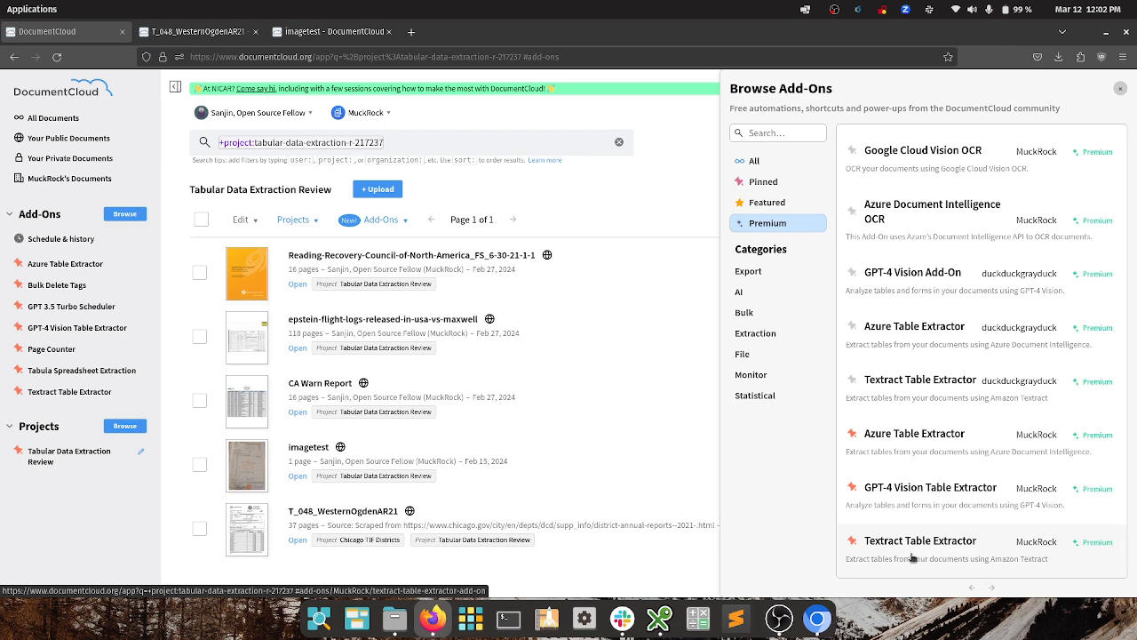
# Step: Compare the first-page table of T_048_WesternOgdenAR21 with the handwritten table in imagetest
pyautogui.click(318, 32)
pyautogui.click(197, 32)
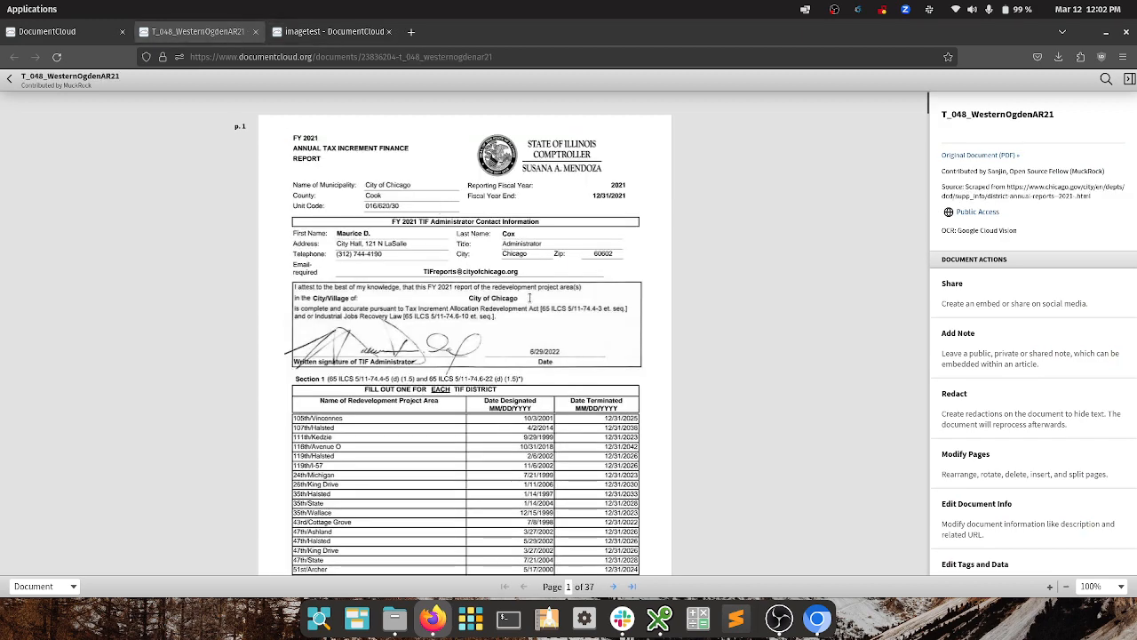
pyautogui.scroll(-3, 530, 298)
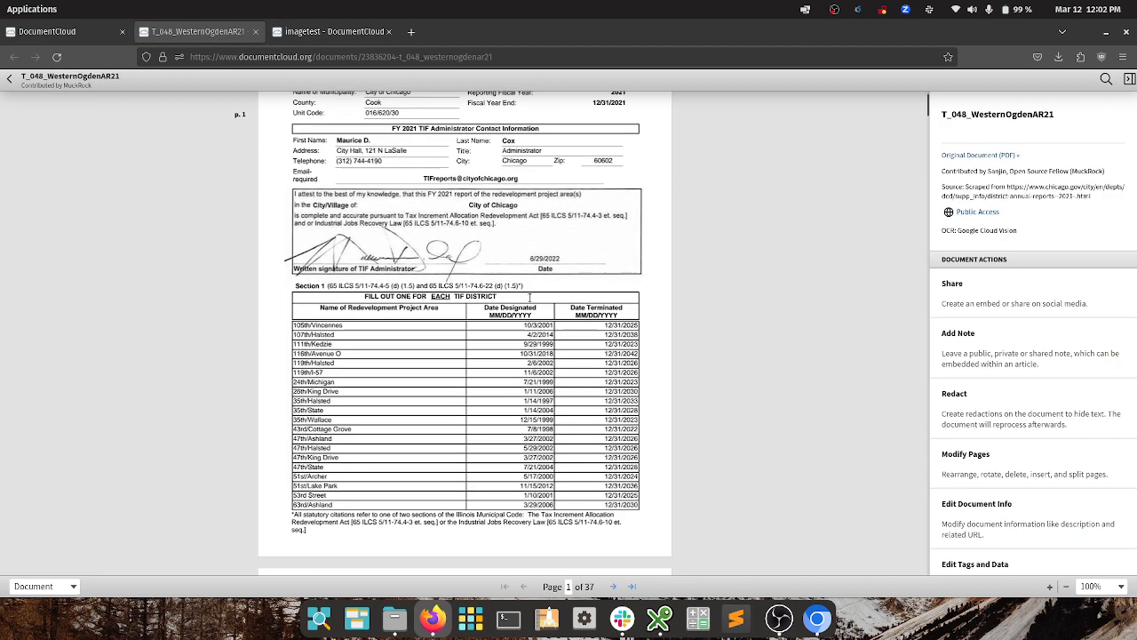
pyautogui.click(347, 33)
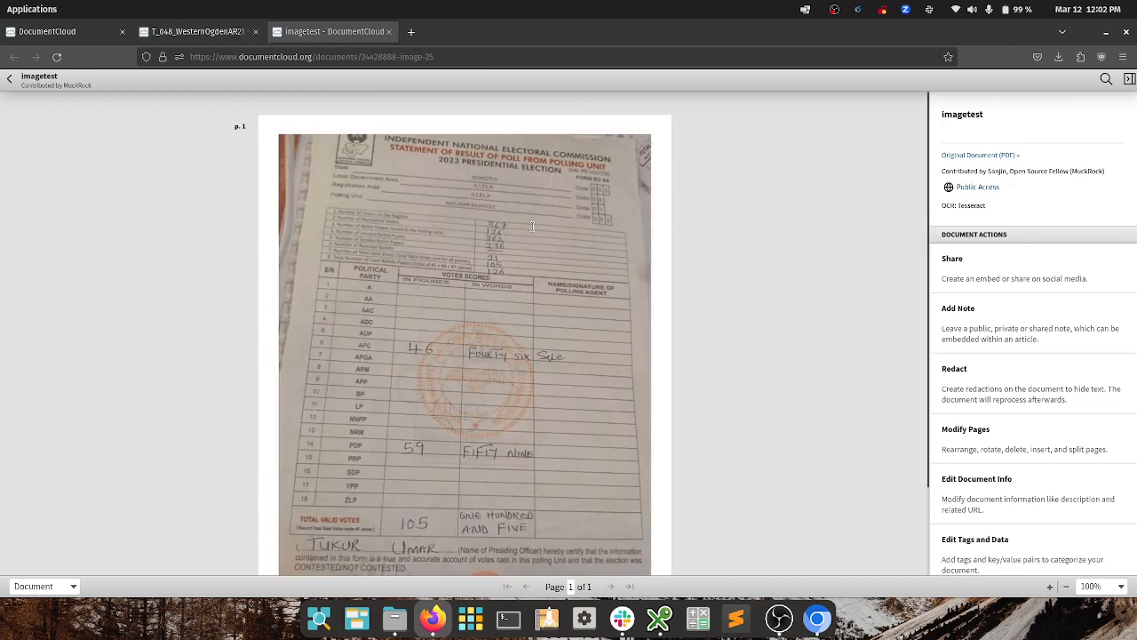
pyautogui.click(62, 31)
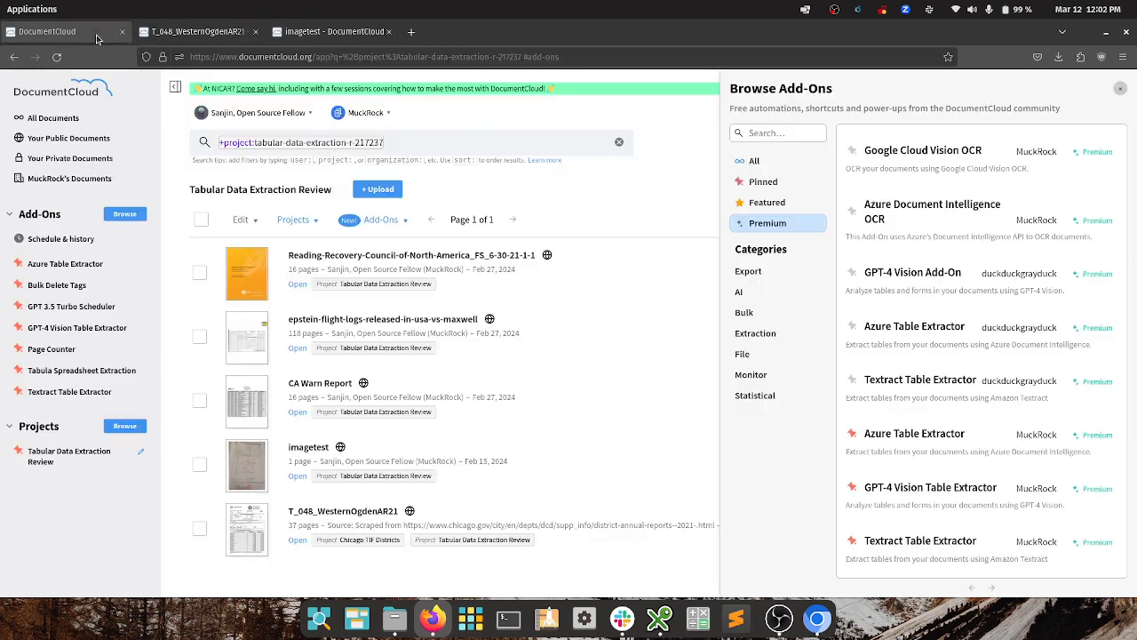
# Step: Select the imagetest document and open MuckRock's Azure Table Extractor add-on for it
pyautogui.click(200, 462)
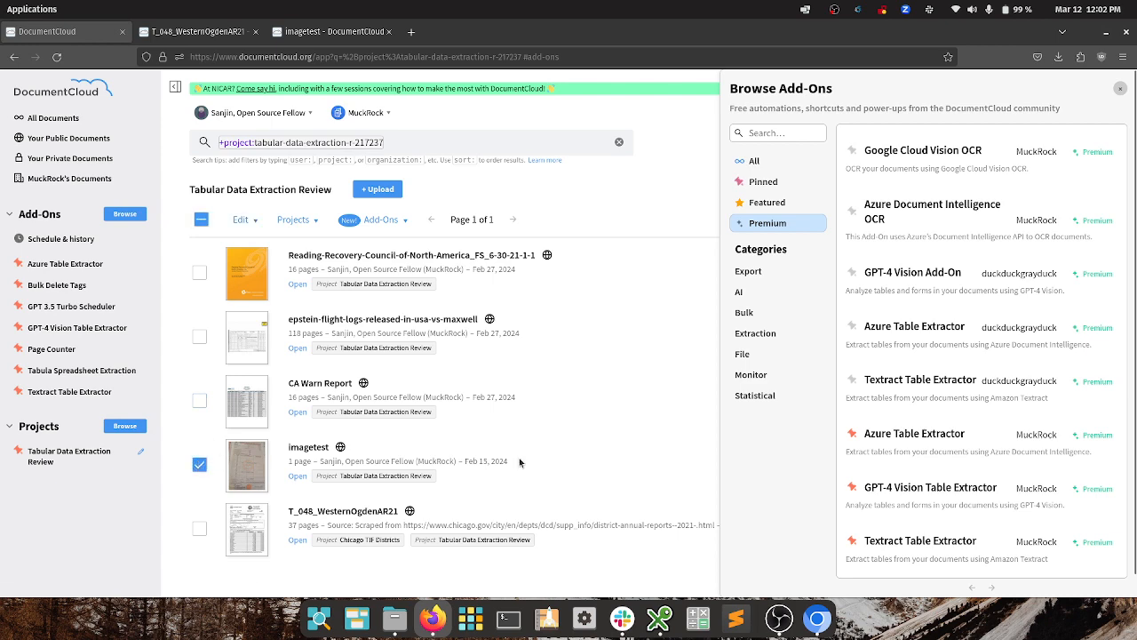
pyautogui.click(981, 437)
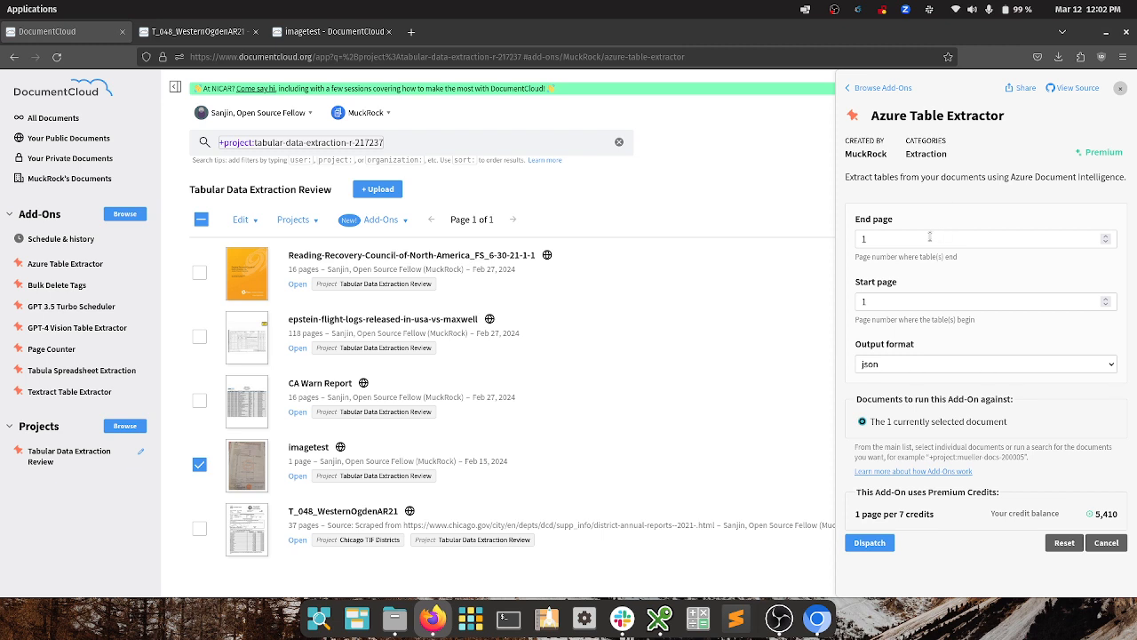
# Step: Set the Azure Table Extractor output format to csv and dispatch it on page 1 of imagetest
pyautogui.click(928, 237)
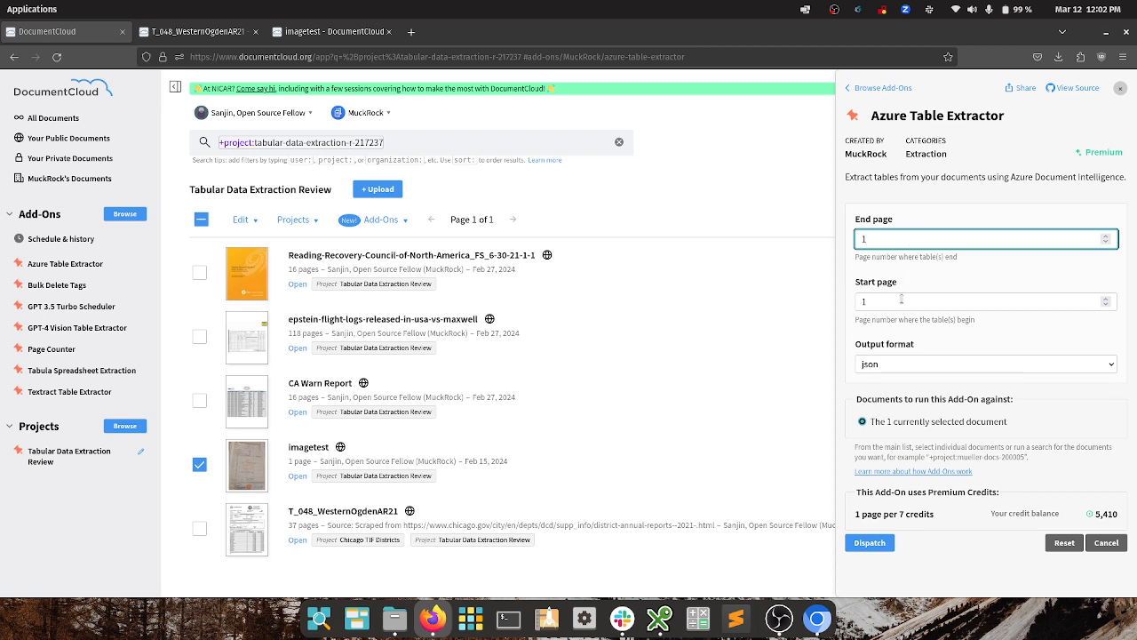
pyautogui.click(910, 363)
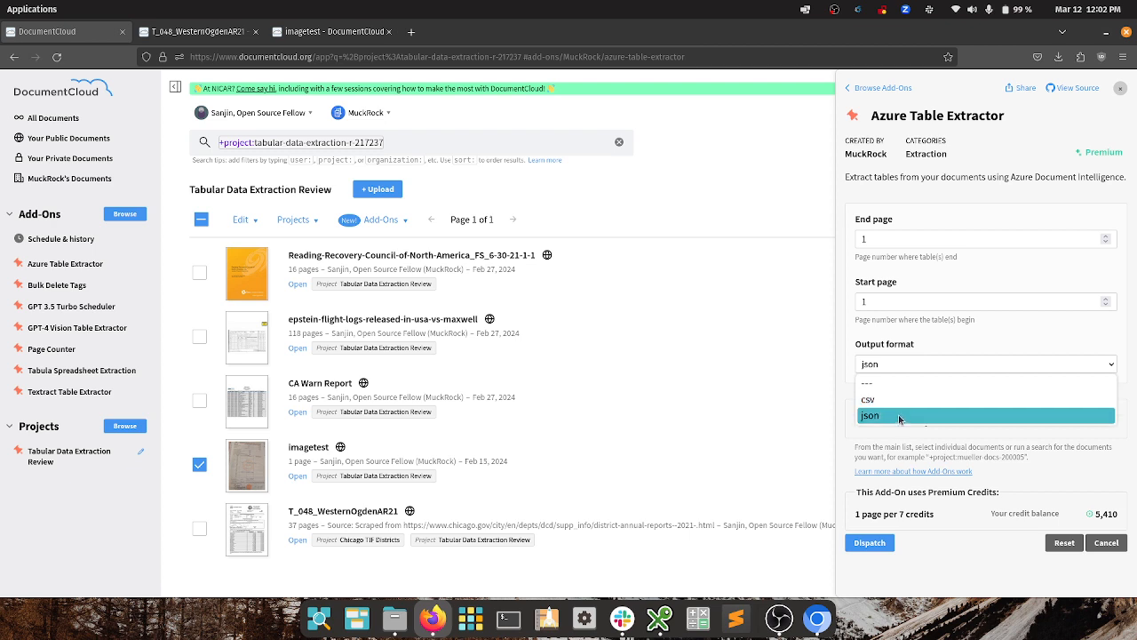
pyautogui.click(907, 401)
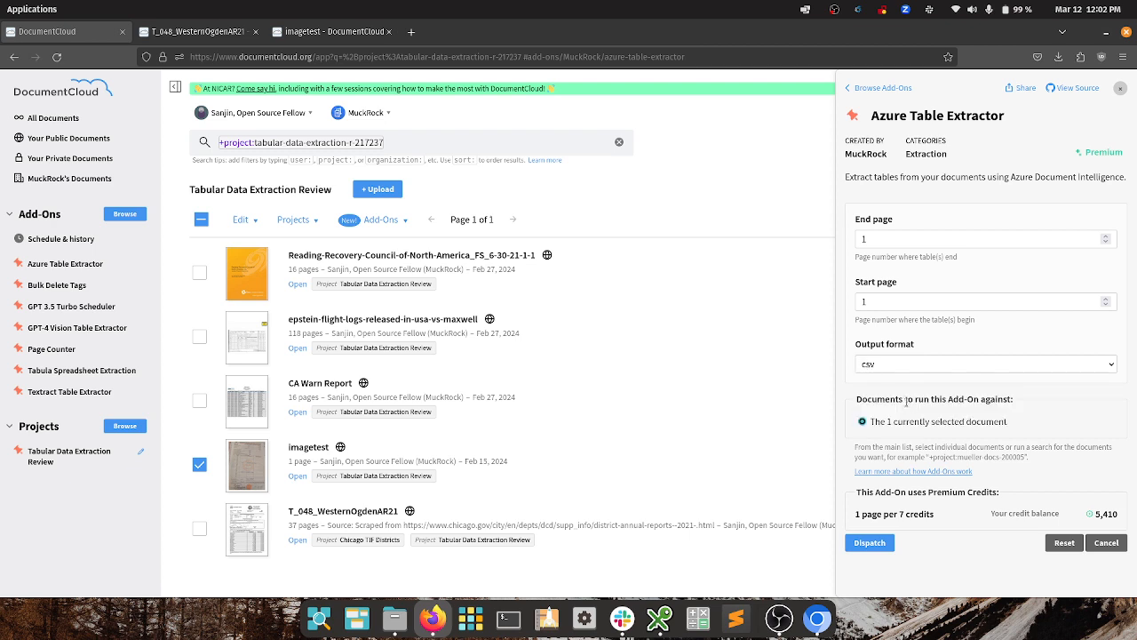
pyautogui.click(868, 543)
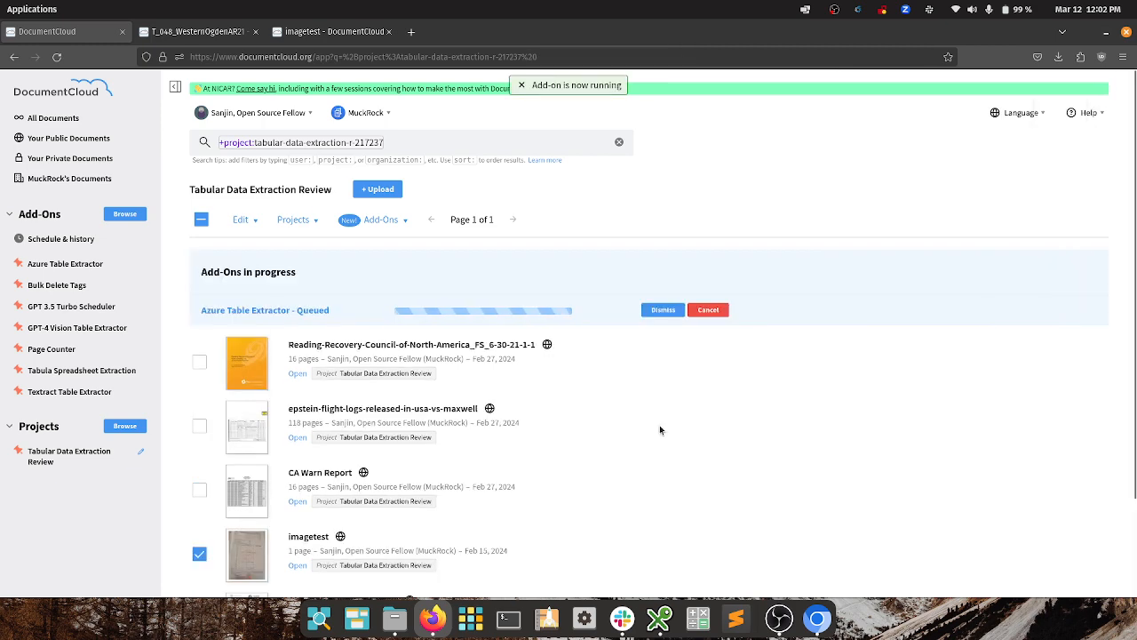
# Step: Run the Textract Table Extractor on page 1 of imagetest with csv as the output format
pyautogui.click(384, 222)
pyautogui.click(444, 384)
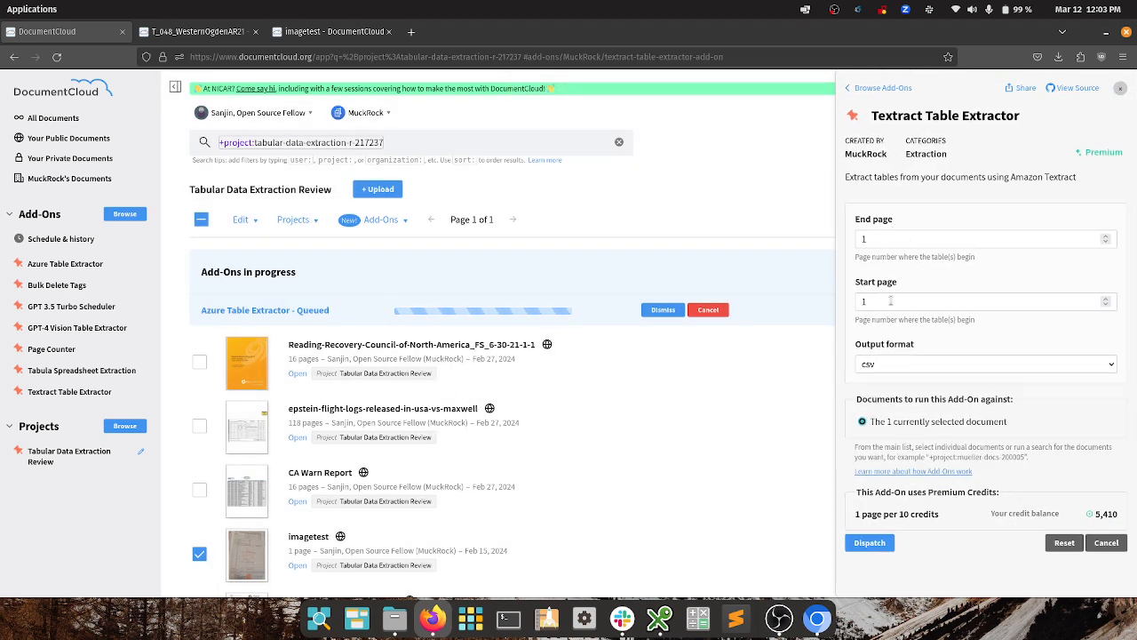
pyautogui.click(919, 373)
pyautogui.click(915, 398)
pyautogui.click(892, 371)
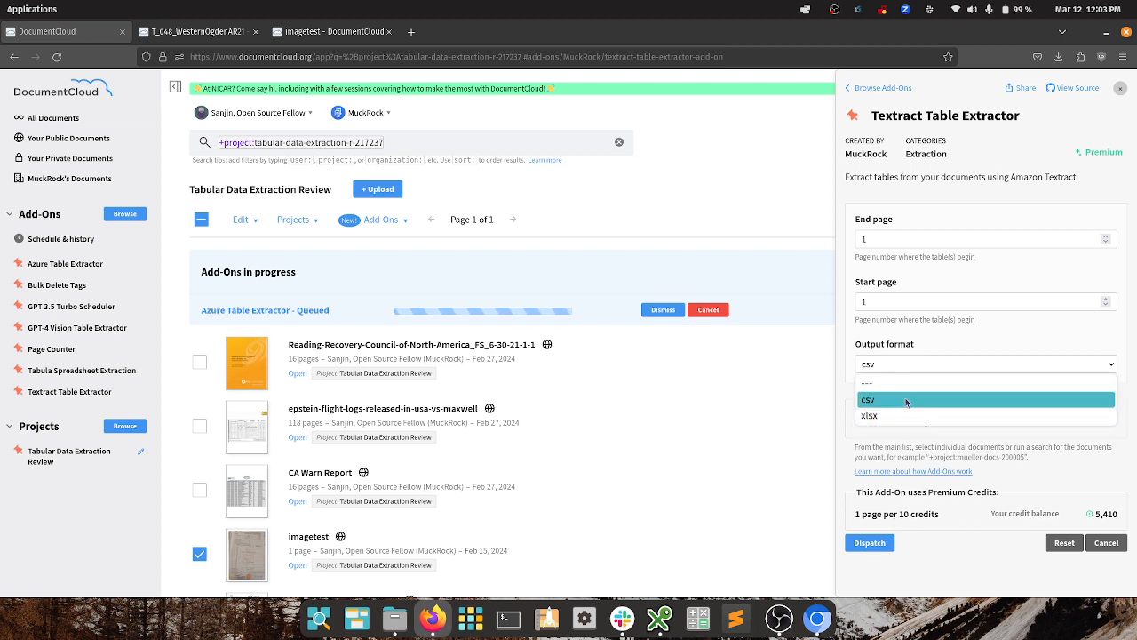
pyautogui.click(907, 399)
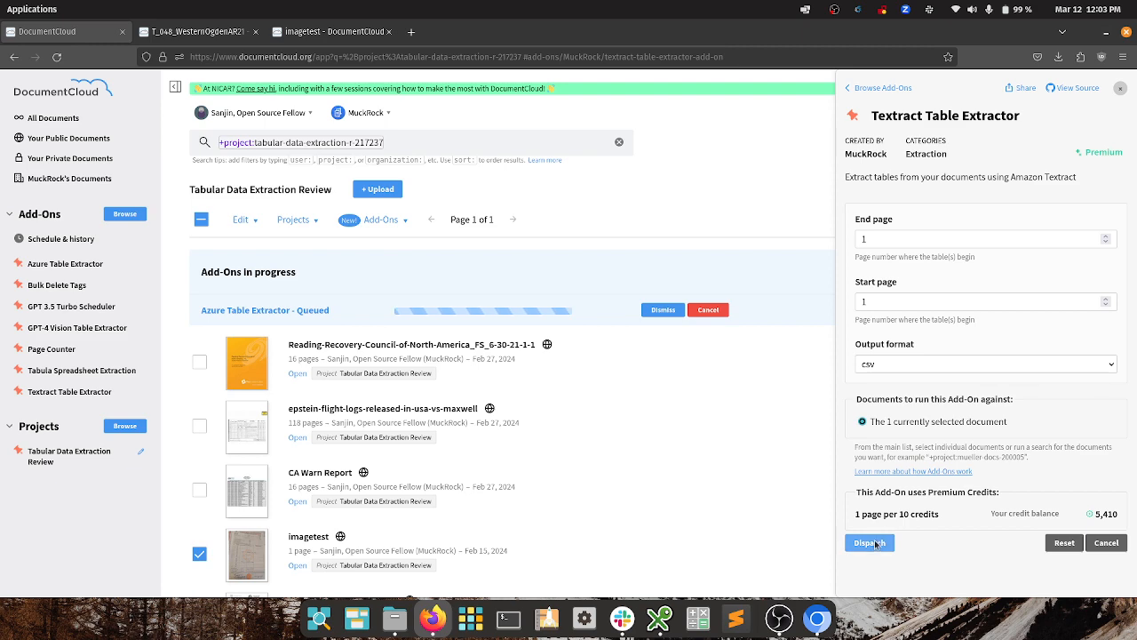
pyautogui.click(875, 543)
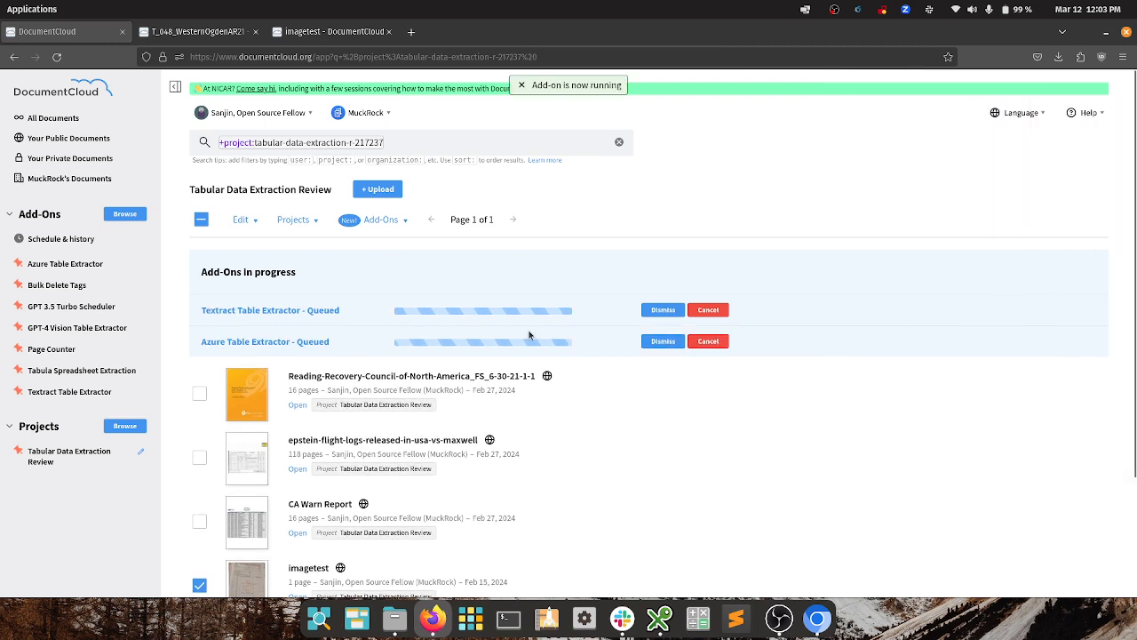
# Step: Run the GPT-4 Vision Table Extractor on page 1 of imagetest with the default prompt and csv output
pyautogui.click(391, 221)
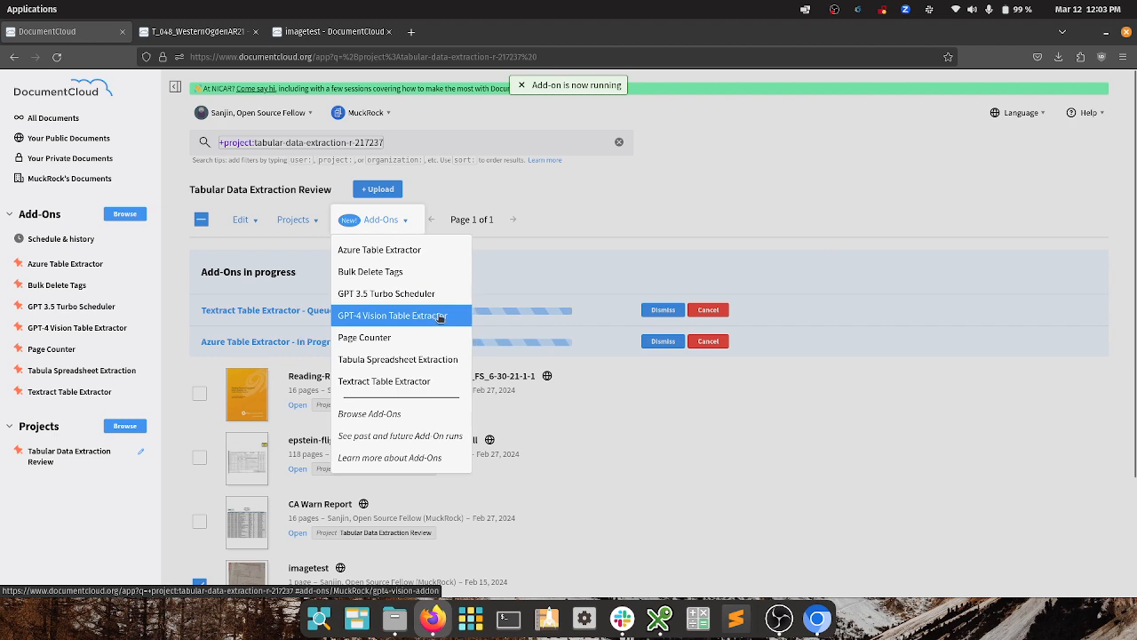
pyautogui.click(439, 316)
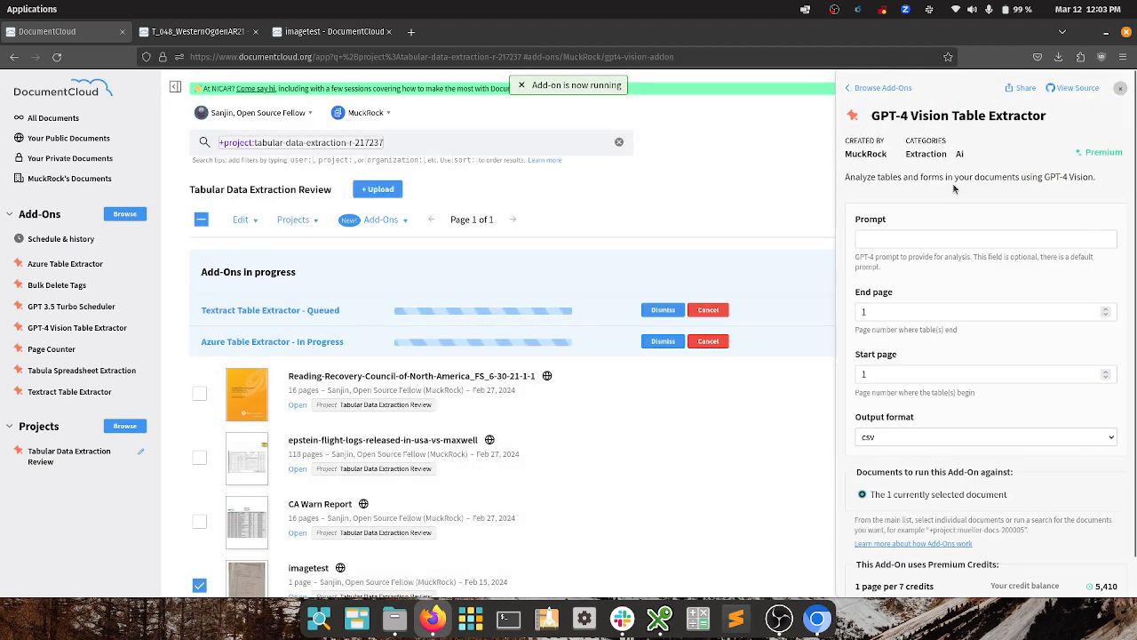
pyautogui.scroll(-1, 954, 189)
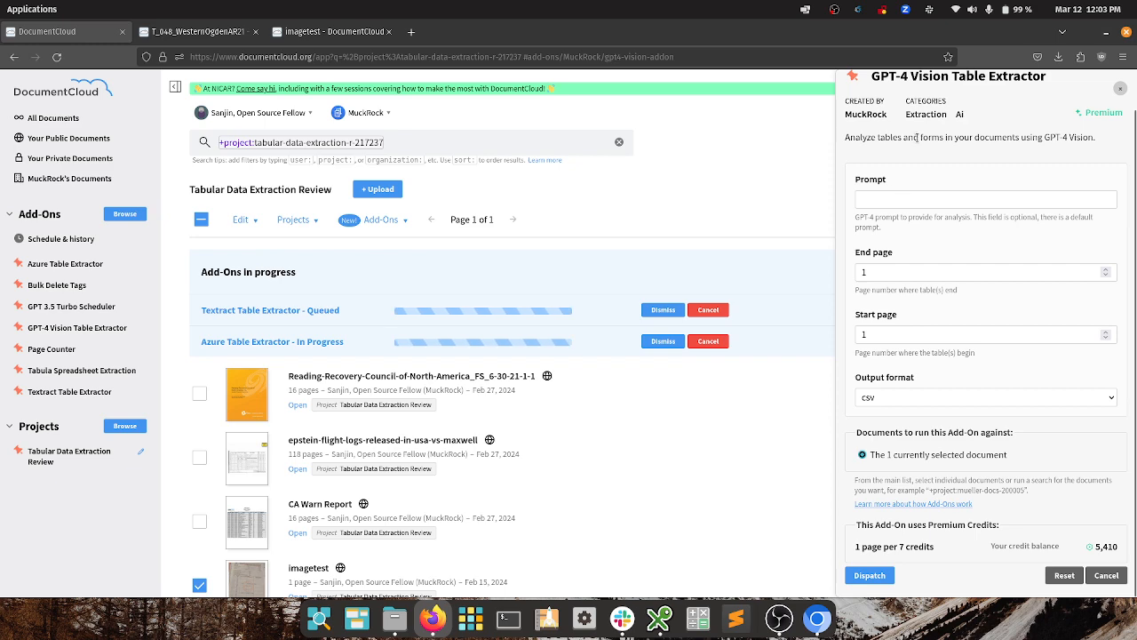
pyautogui.scroll(1, 922, 127)
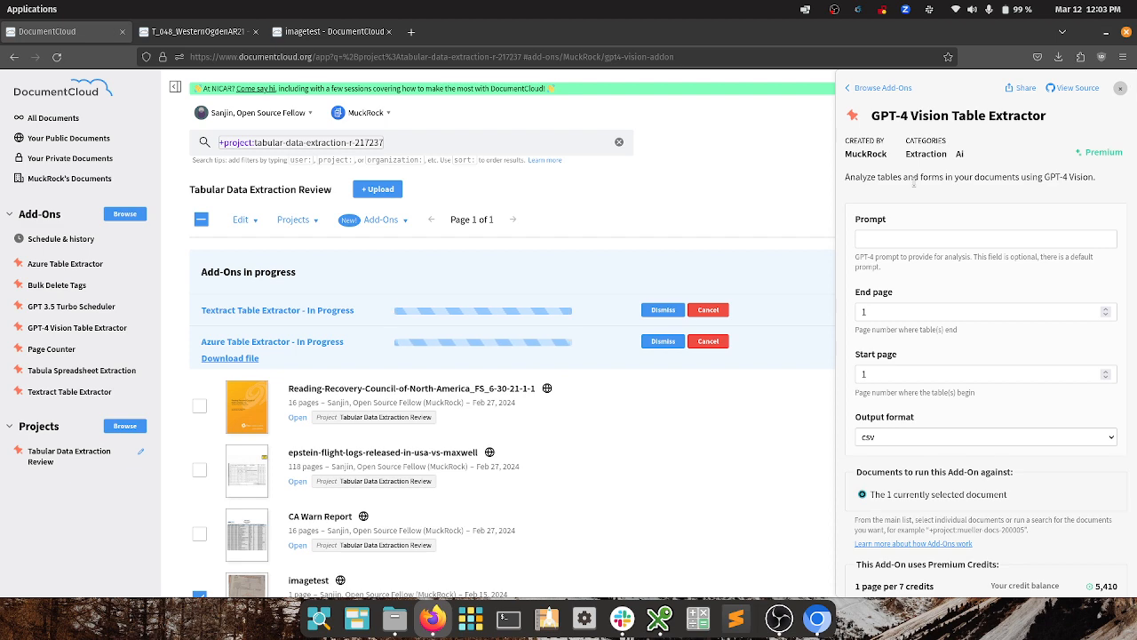
pyautogui.scroll(-1, 913, 182)
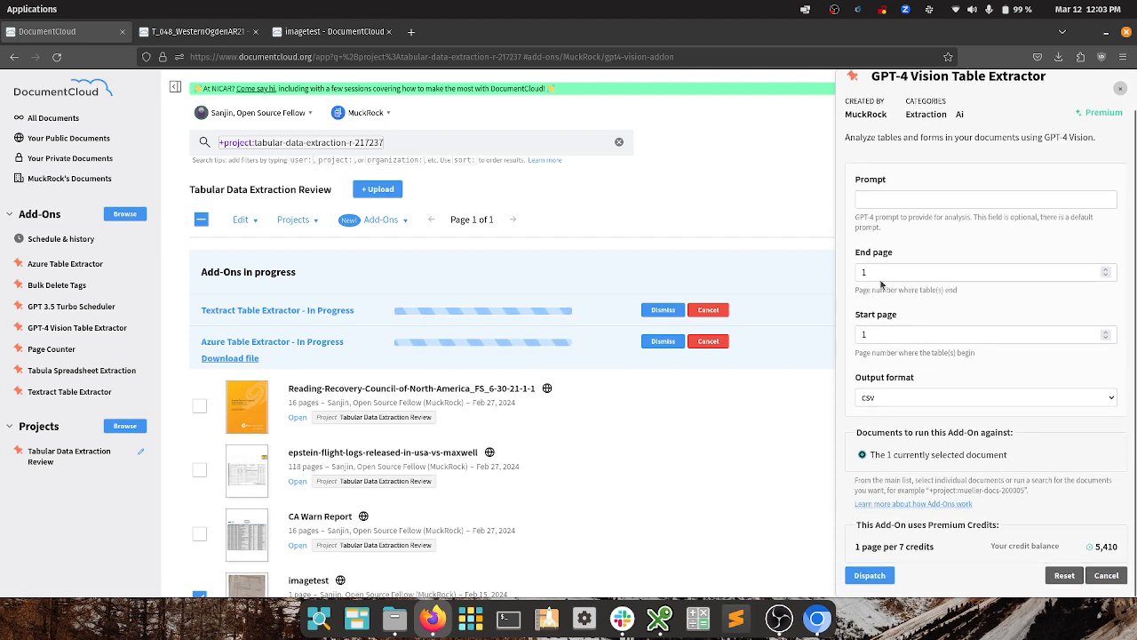
pyautogui.click(903, 398)
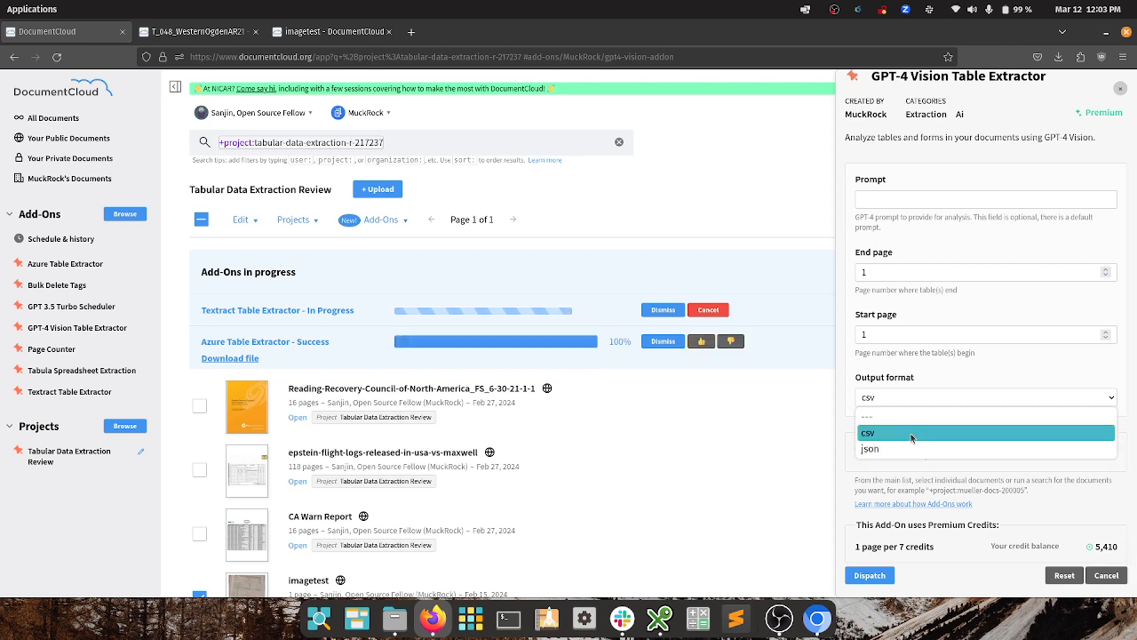
pyautogui.click(911, 433)
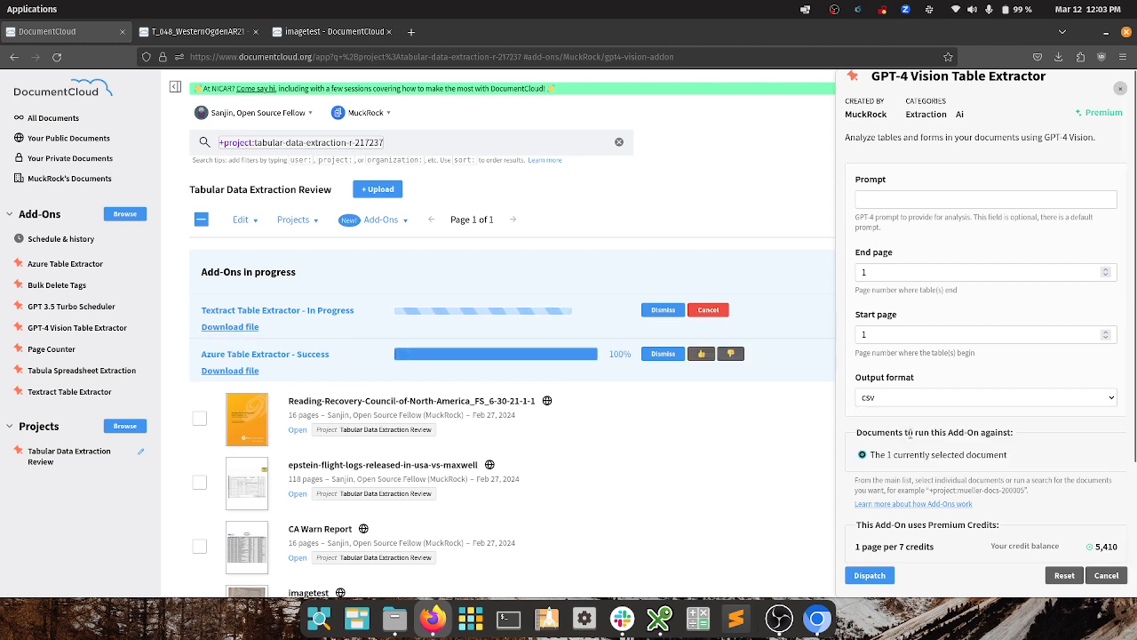
pyautogui.click(875, 575)
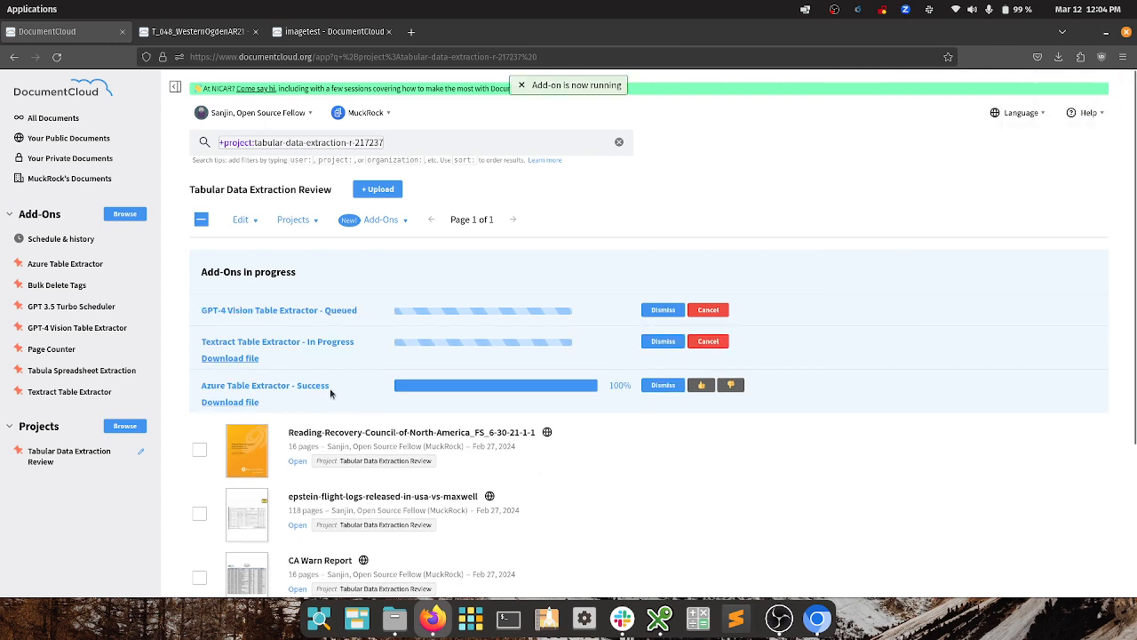
# Step: Download the result files of the Azure and Textract Table Extractor runs
pyautogui.click(238, 401)
pyautogui.click(230, 360)
pyautogui.click(228, 361)
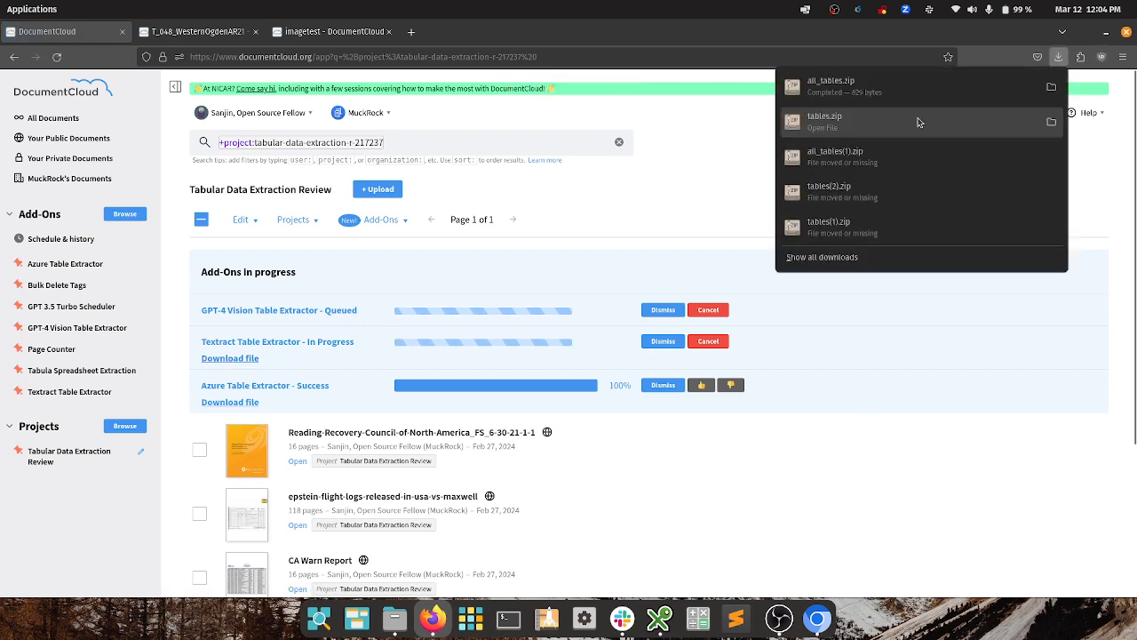
# Step: Open tables-24428888.csv from the downloaded tables.zip in LibreOffice Calc, accepting the default import settings
pyautogui.click(924, 121)
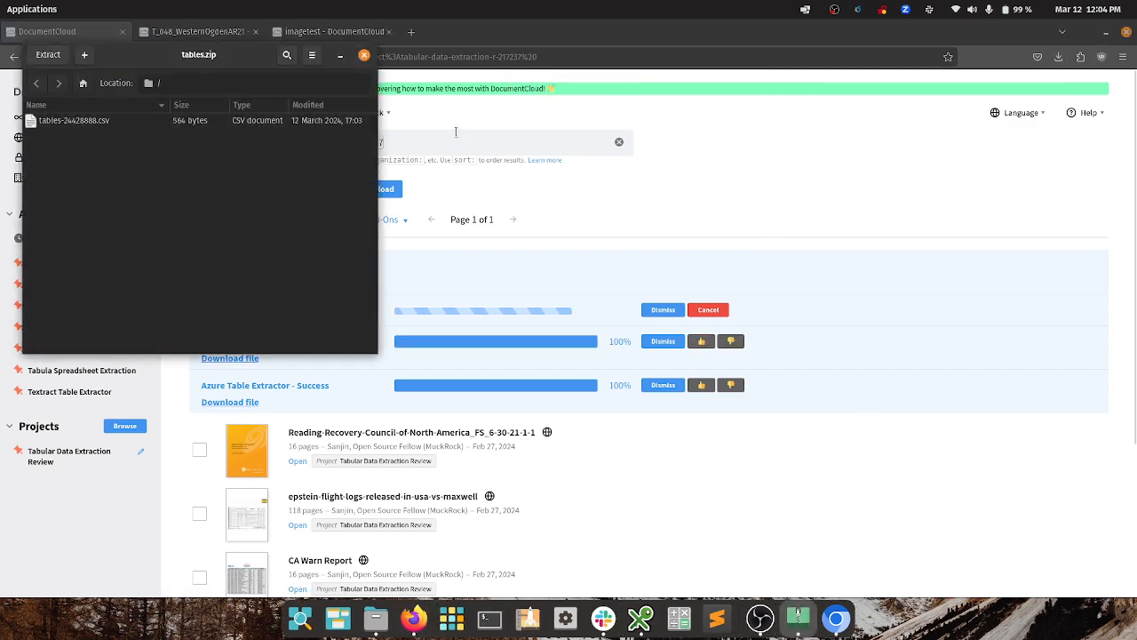
pyautogui.click(157, 123)
pyautogui.doubleClick(157, 123)
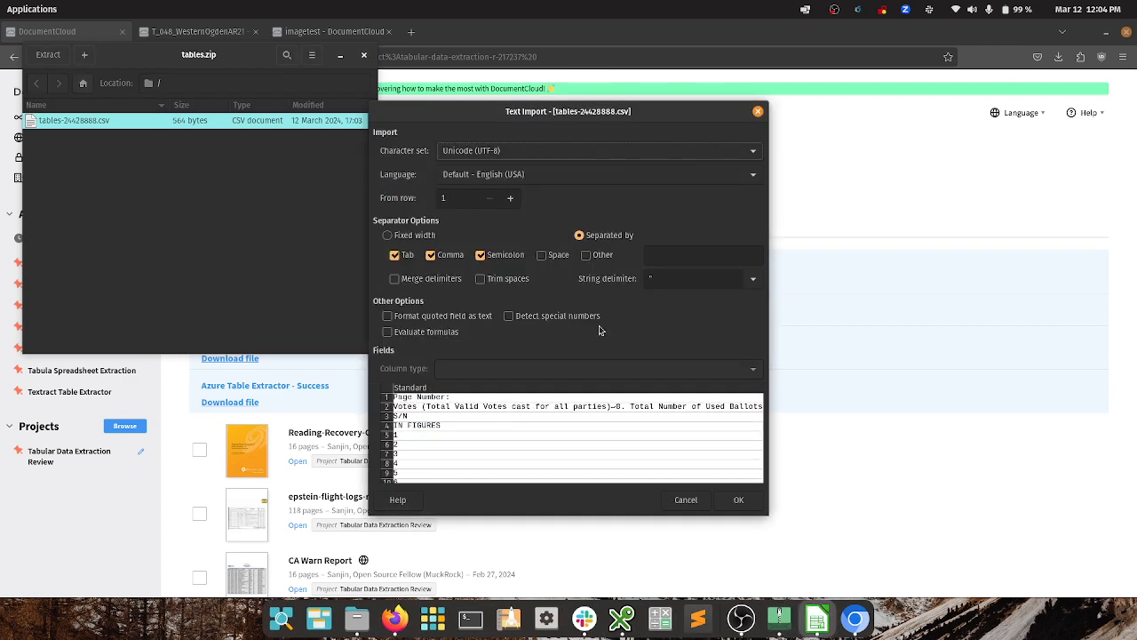
pyautogui.click(737, 500)
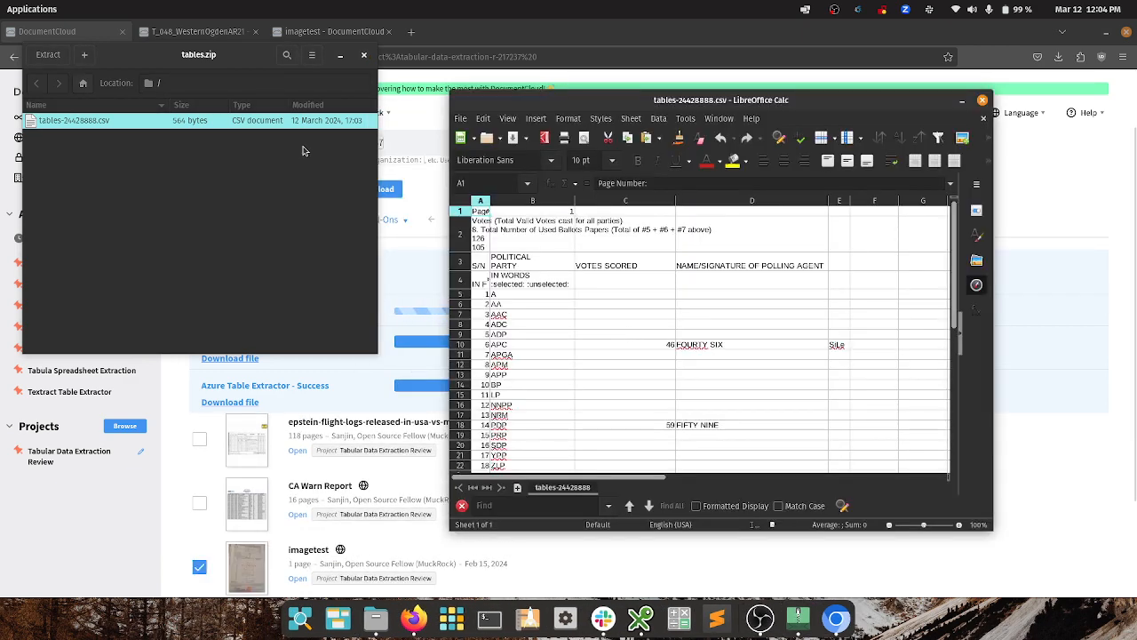
# Step: Bring up the imagetest document, reopen tables-24428888.csv from tables.zip over it, and move the spreadsheet window beside the form
pyautogui.click(331, 32)
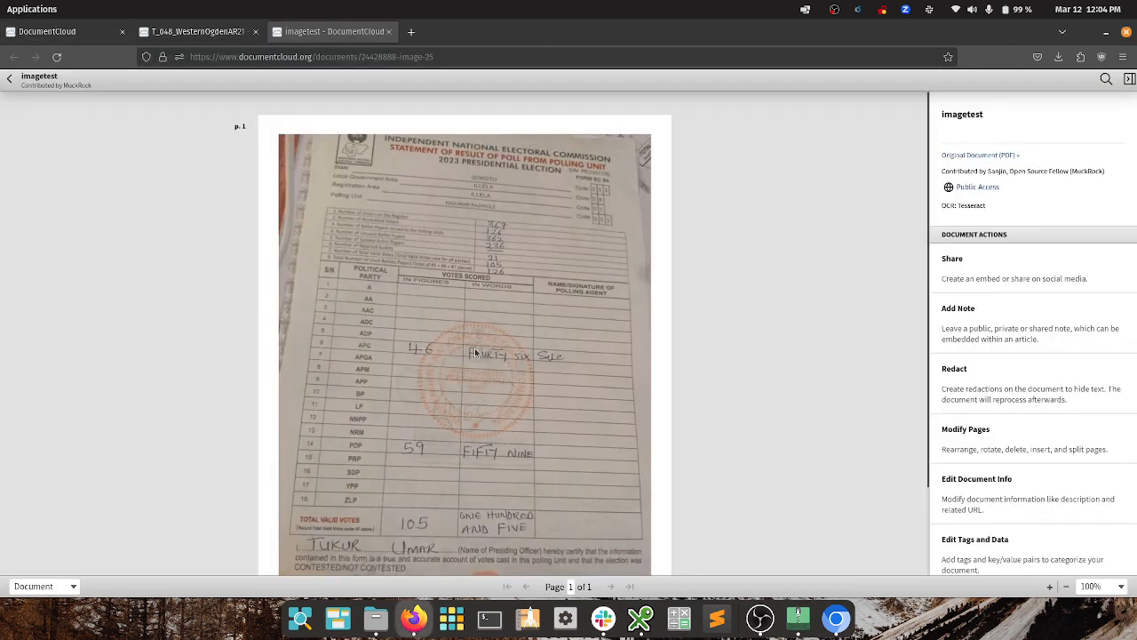
pyautogui.click(797, 616)
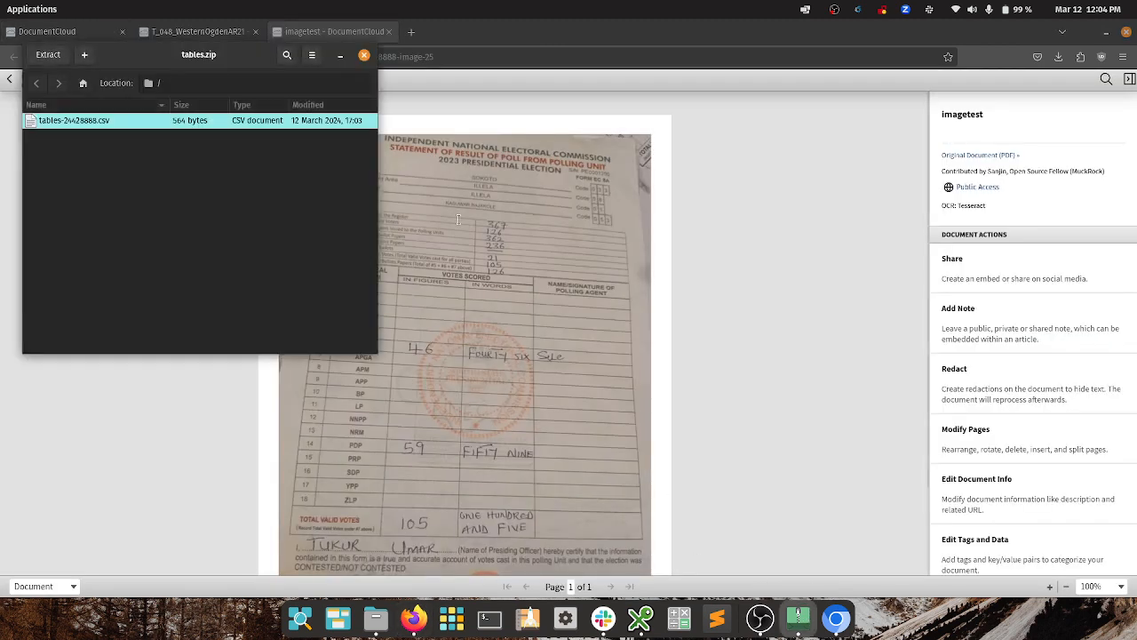
pyautogui.doubleClick(164, 121)
pyautogui.click(739, 499)
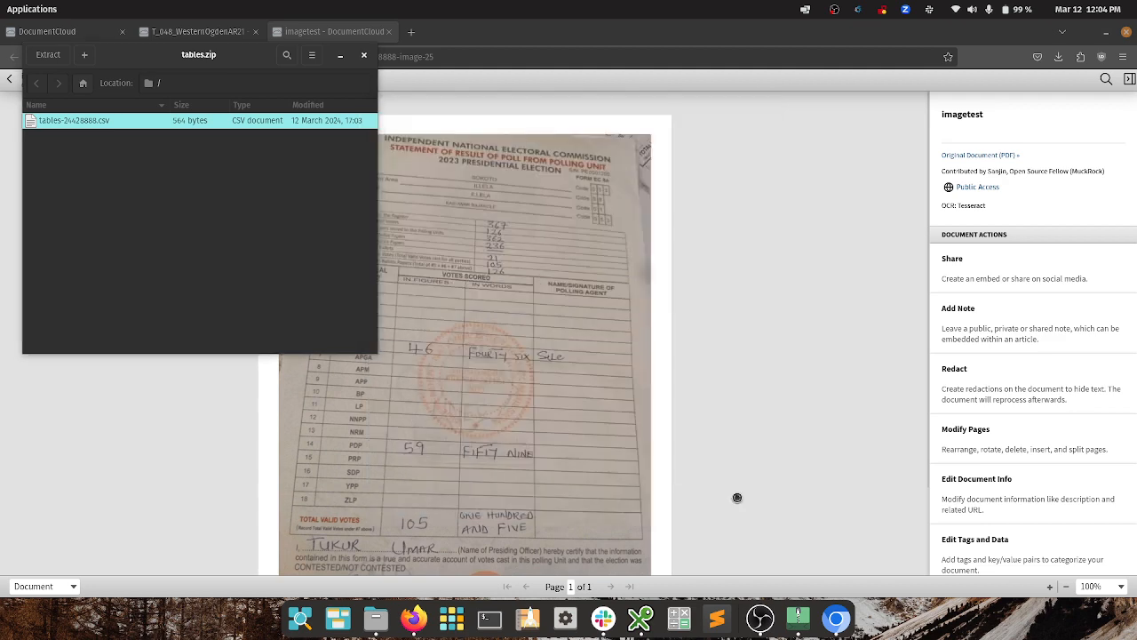
pyautogui.click(339, 54)
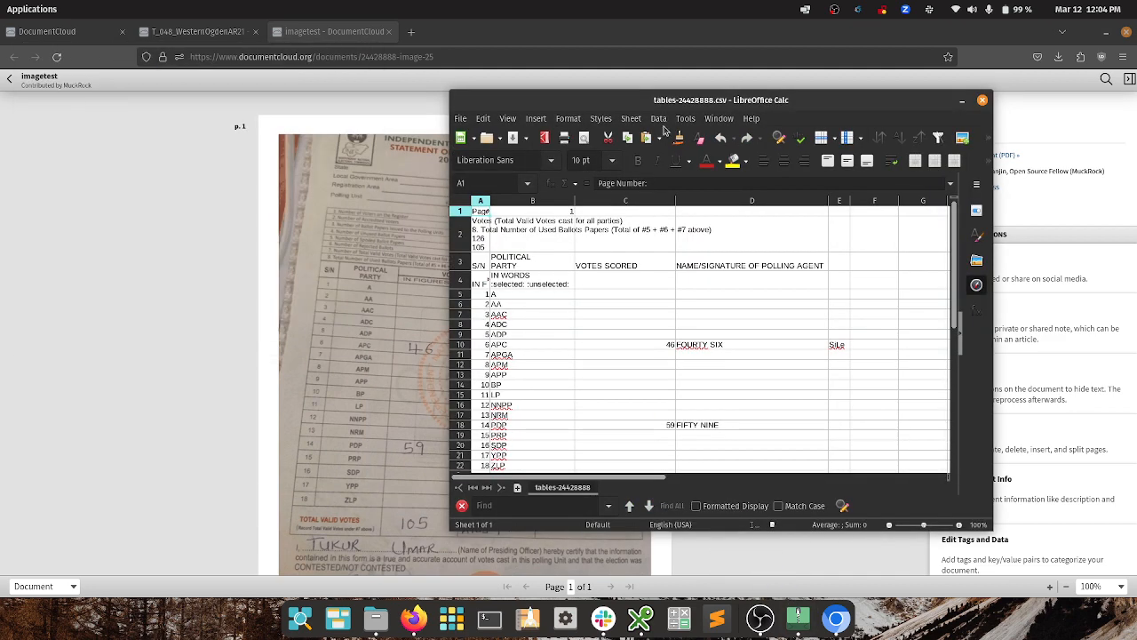
pyautogui.moveTo(671, 101); pyautogui.dragTo(802, 67)
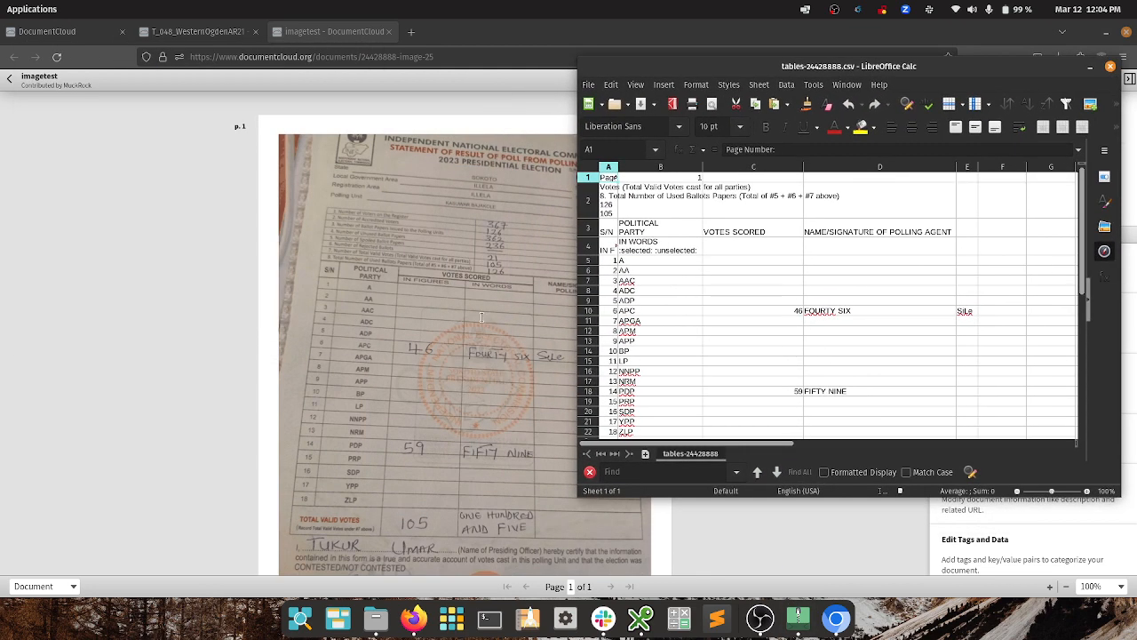
# Step: Compare the APC and PDP rows of the extracted spreadsheet with the handwritten votes on the imagetest form
pyautogui.click(719, 313)
pyautogui.click(664, 311)
pyautogui.click(769, 314)
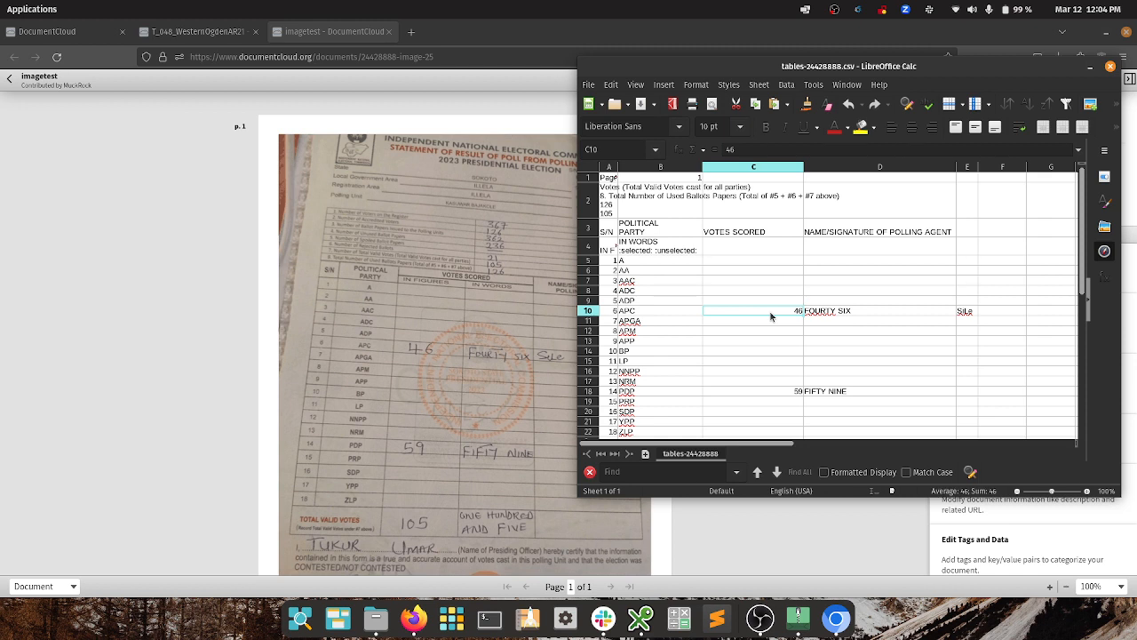
pyautogui.click(834, 313)
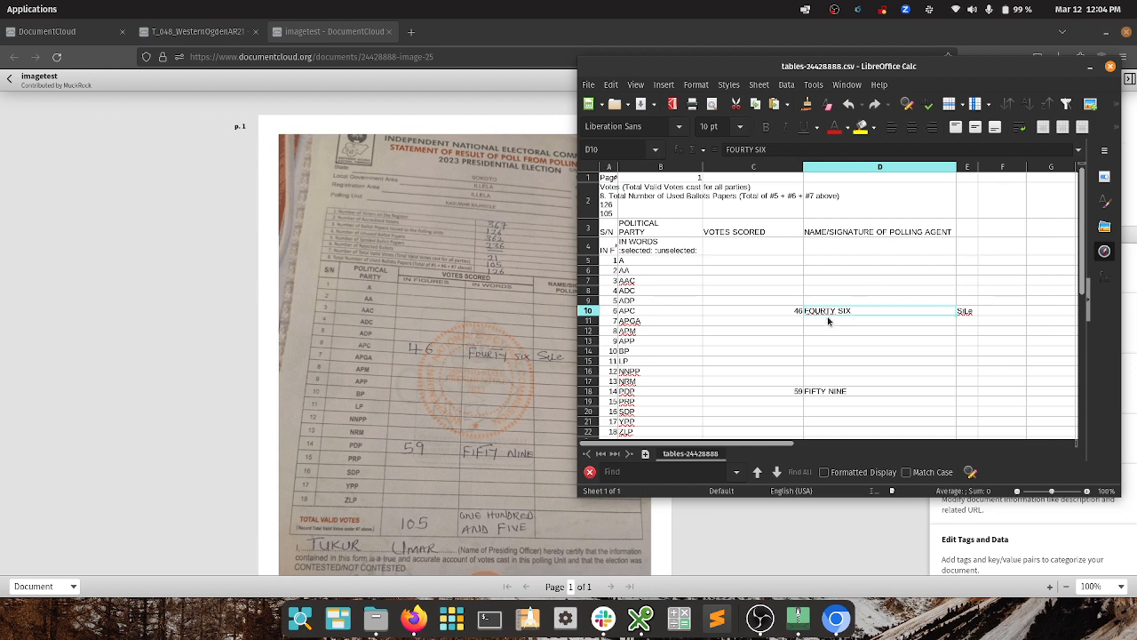
pyautogui.scroll(-1, 510, 366)
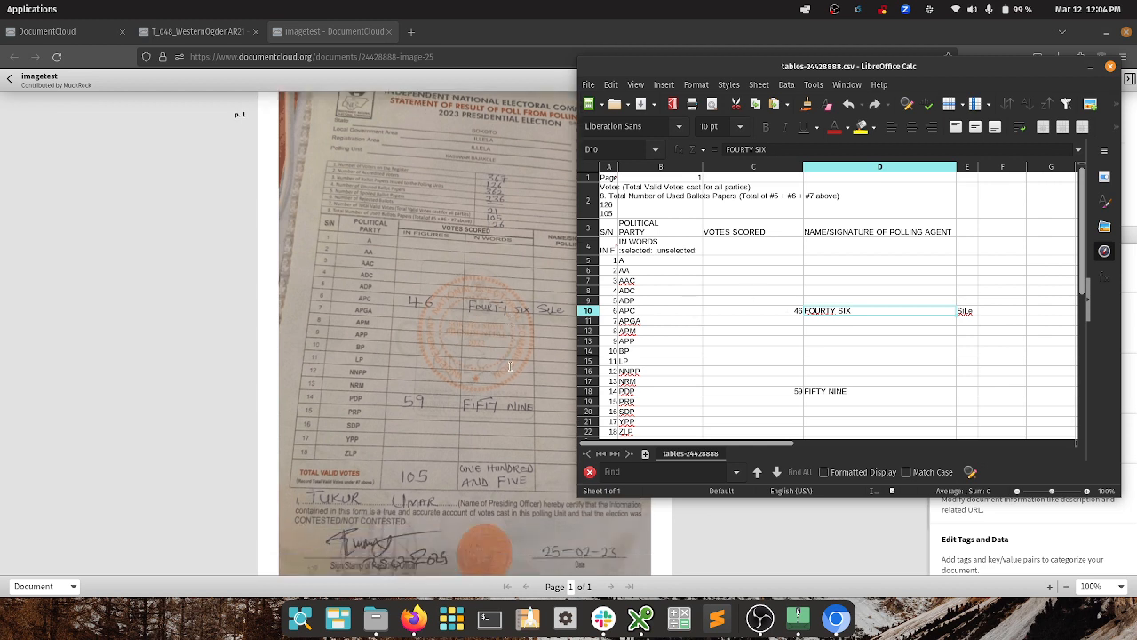
pyautogui.scroll(-1, 510, 366)
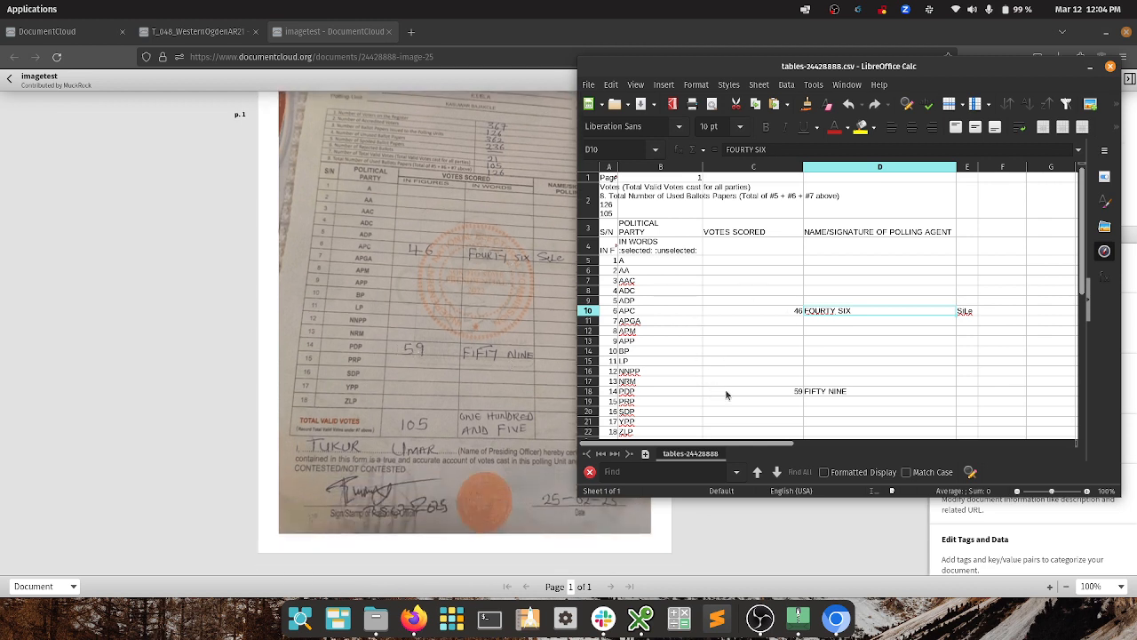
pyautogui.click(729, 394)
pyautogui.click(854, 396)
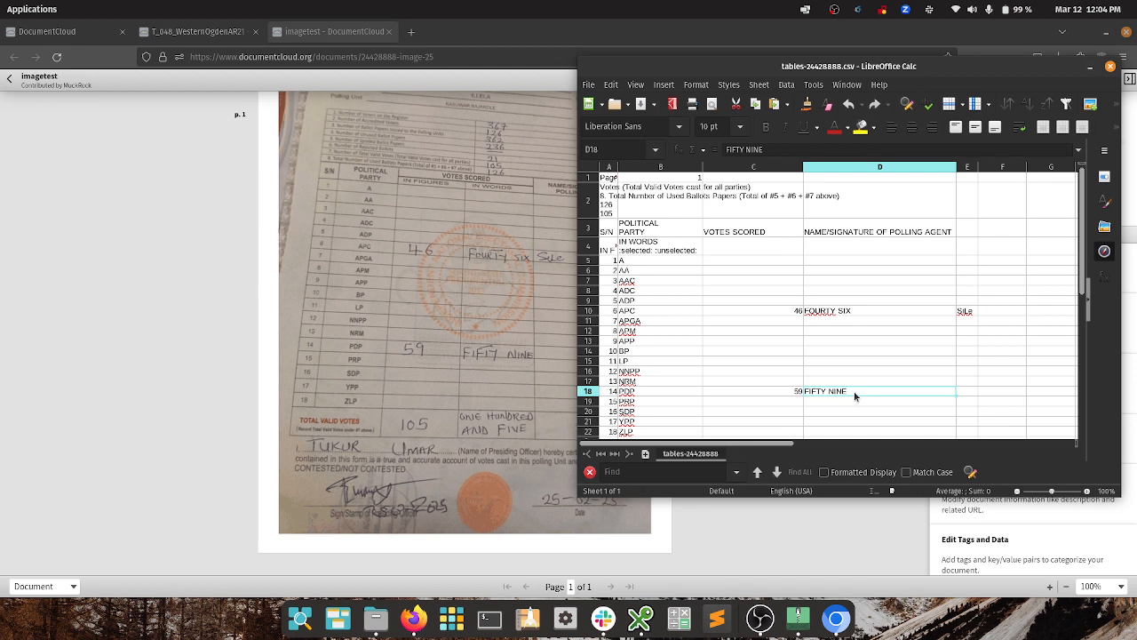
# Step: Check the spreadsheet's total valid votes row, in figures and in words, against the imagetest form
pyautogui.scroll(-2, 855, 396)
pyautogui.click(756, 351)
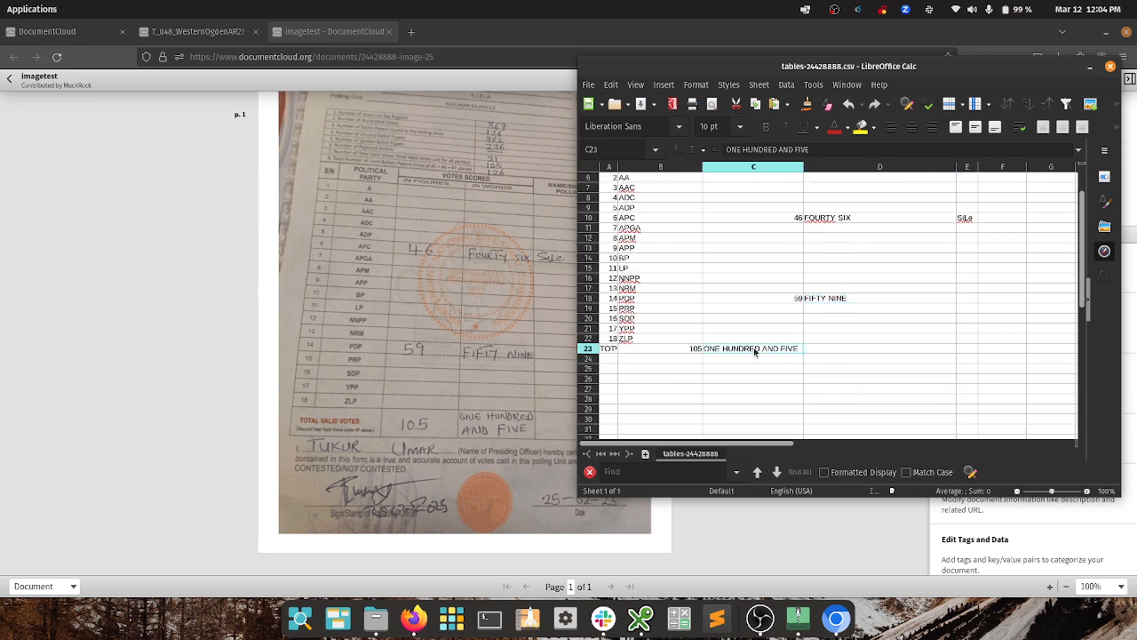
pyautogui.click(655, 353)
pyautogui.click(610, 349)
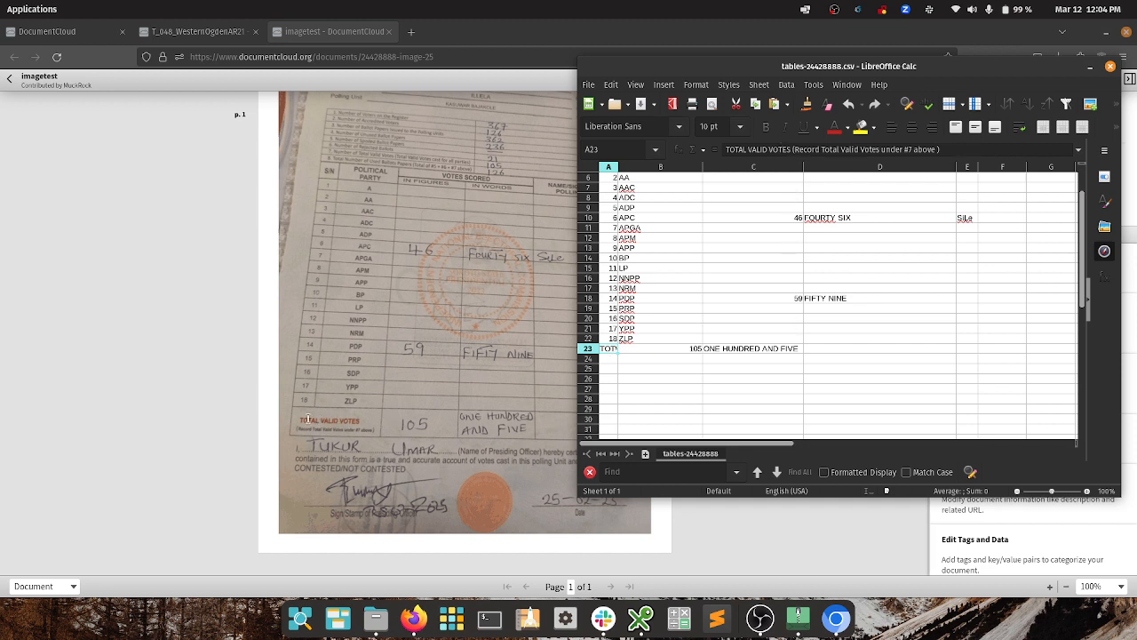
pyautogui.click(687, 355)
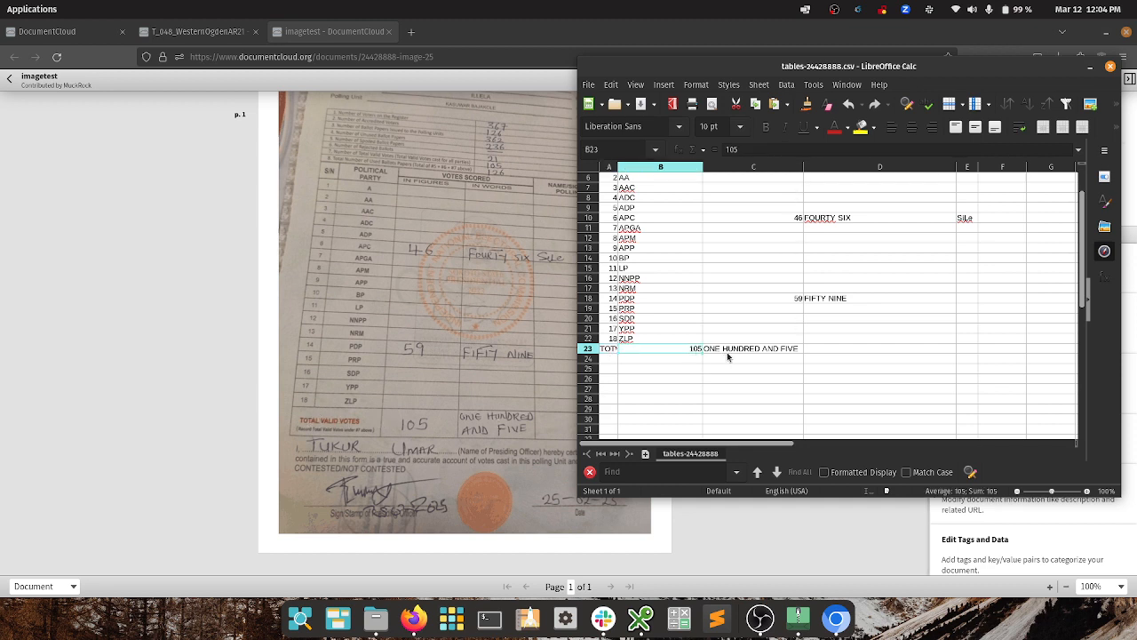
pyautogui.click(733, 353)
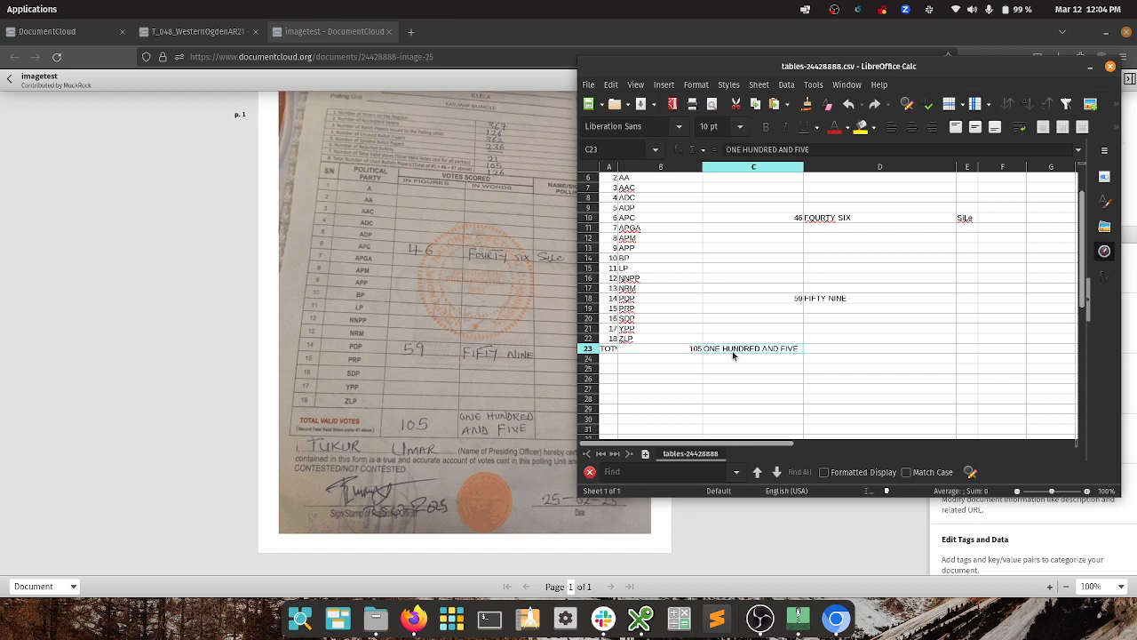
# Step: Close the tables-24428888.csv spreadsheet, open the downloaded all_tables.zip, and place the archive window beside the imagetest form
pyautogui.click(1108, 67)
pyautogui.click(1058, 56)
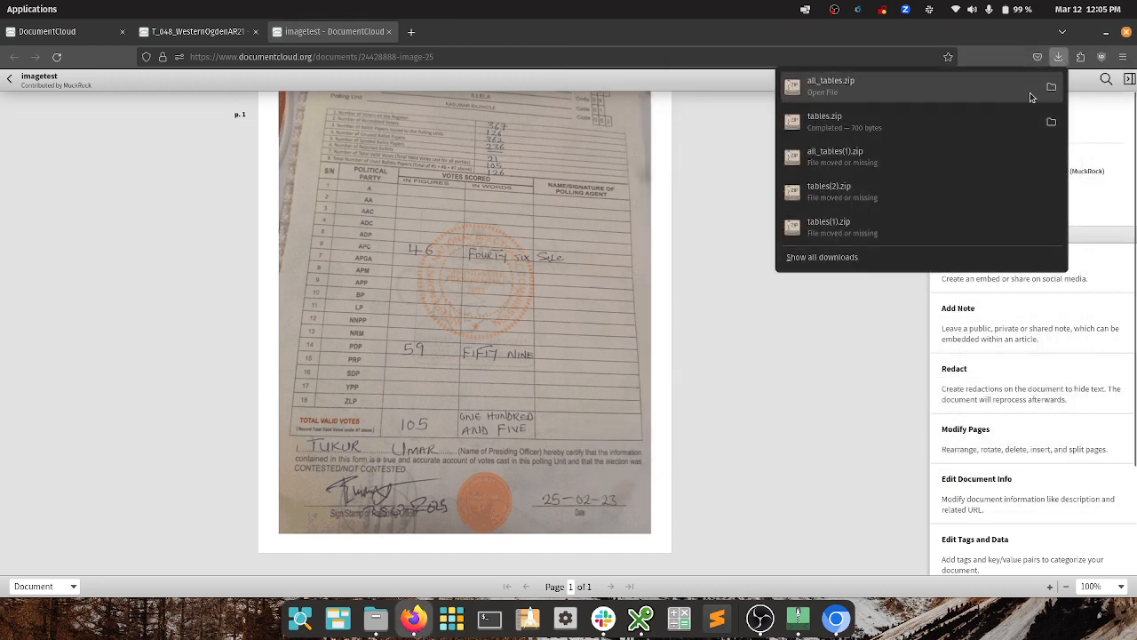
pyautogui.click(980, 92)
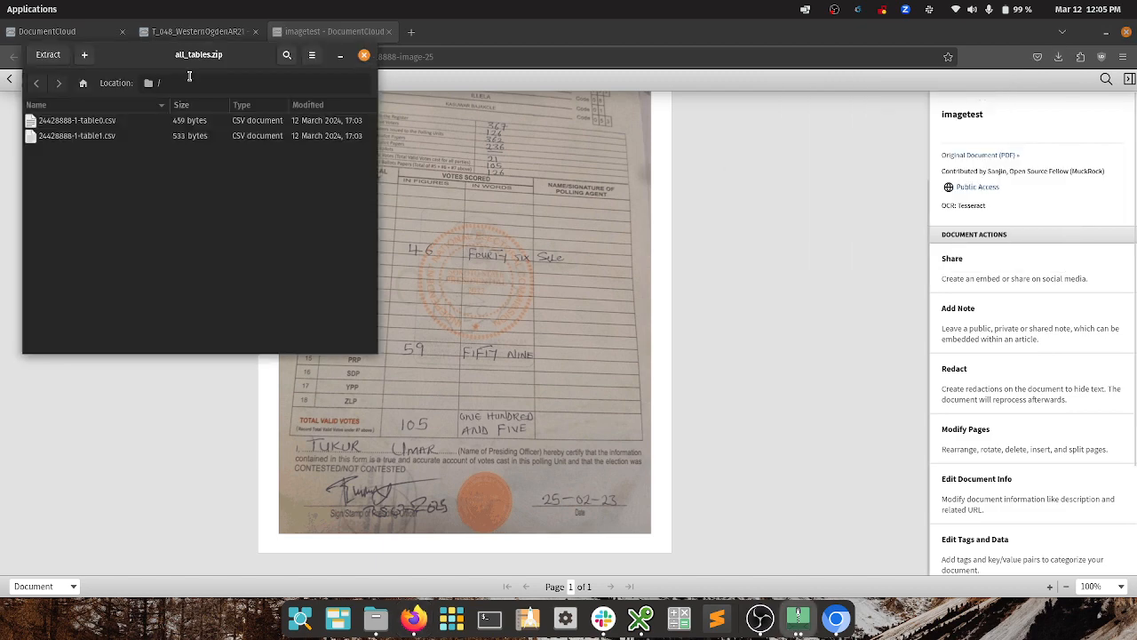
pyautogui.moveTo(191, 68); pyautogui.dragTo(811, 124)
pyautogui.scroll(3, 501, 257)
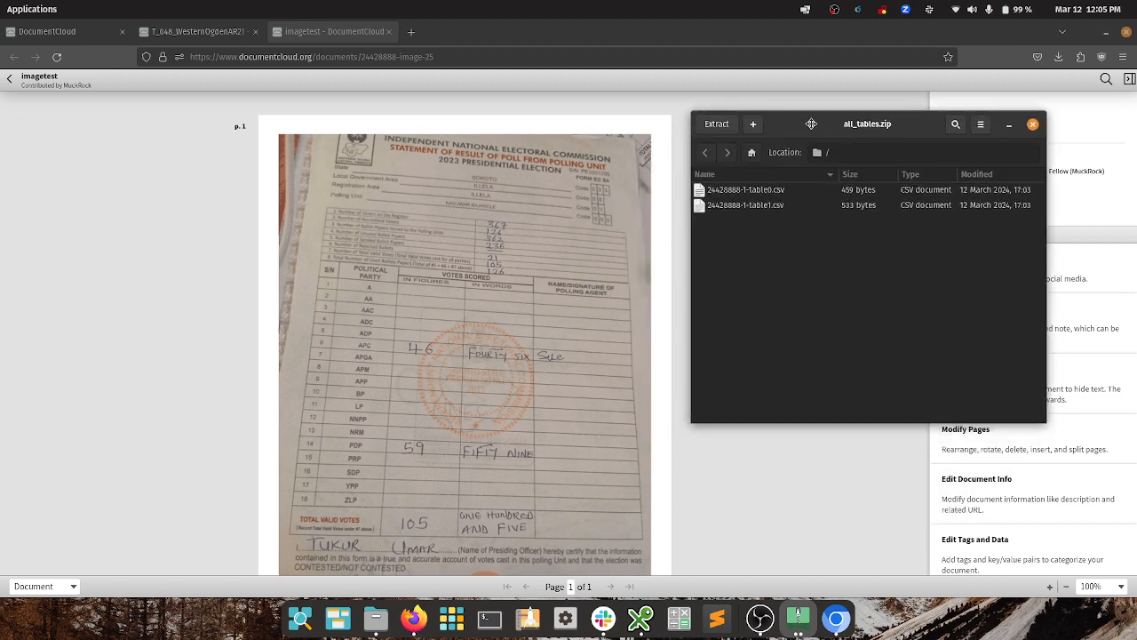
# Step: Open 24428888-1-table0.csv from all_tables.zip in LibreOffice Calc, accepting the default import settings
pyautogui.click(735, 192)
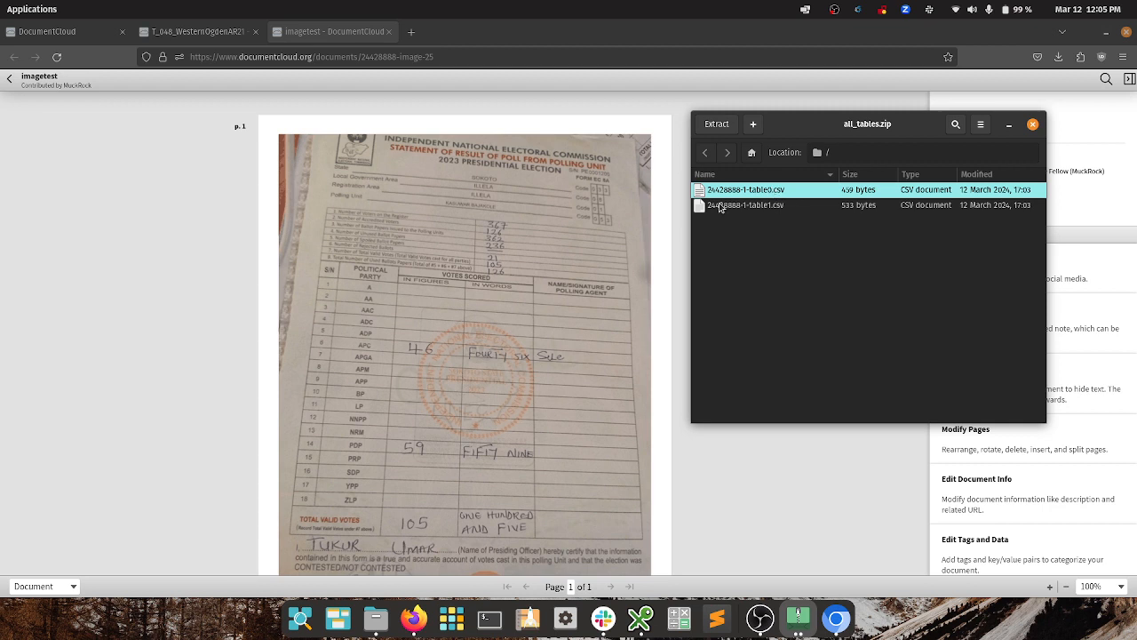
pyautogui.click(772, 205)
pyautogui.doubleClick(782, 191)
pyautogui.click(744, 499)
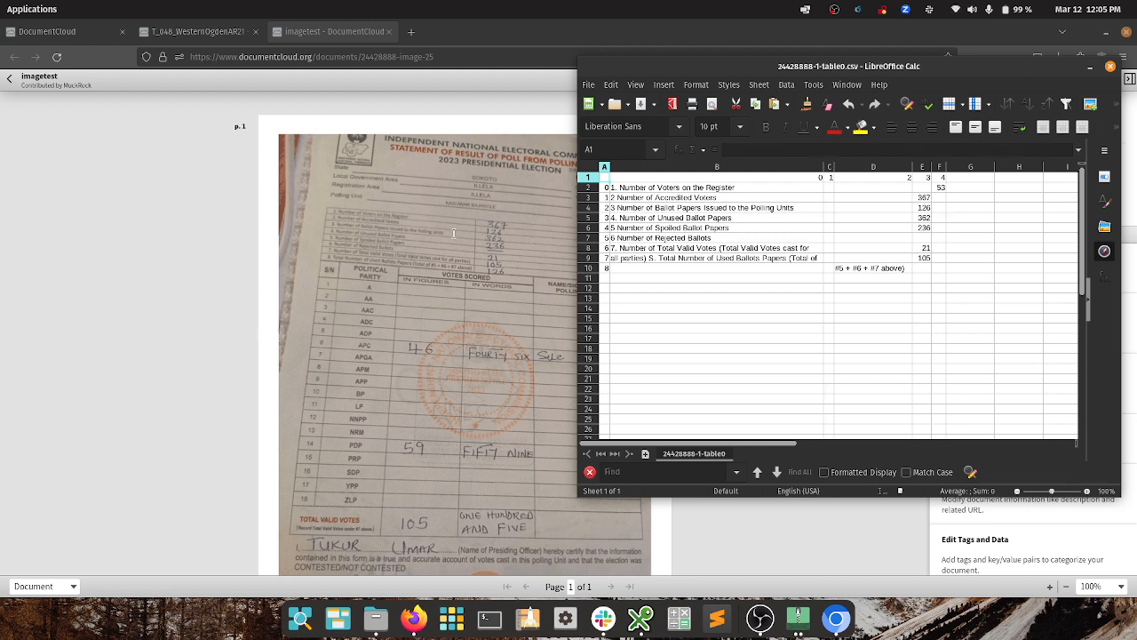
# Step: Compare the registered voters and accredited voters rows of the table0 spreadsheet with the figures on the imagetest form
pyautogui.click(689, 188)
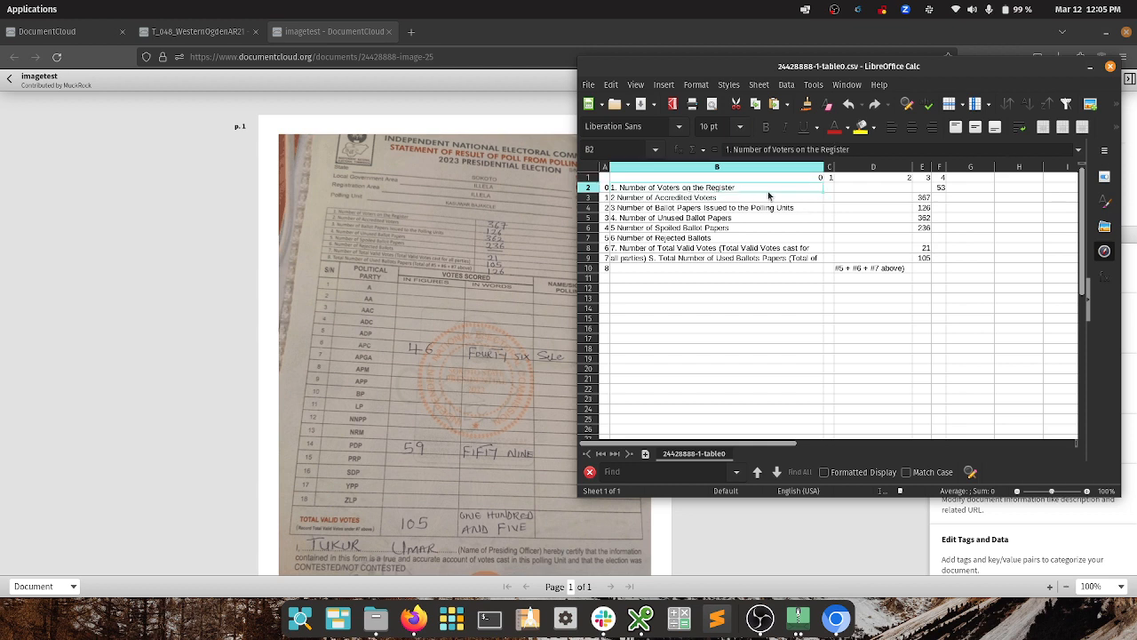
pyautogui.click(744, 199)
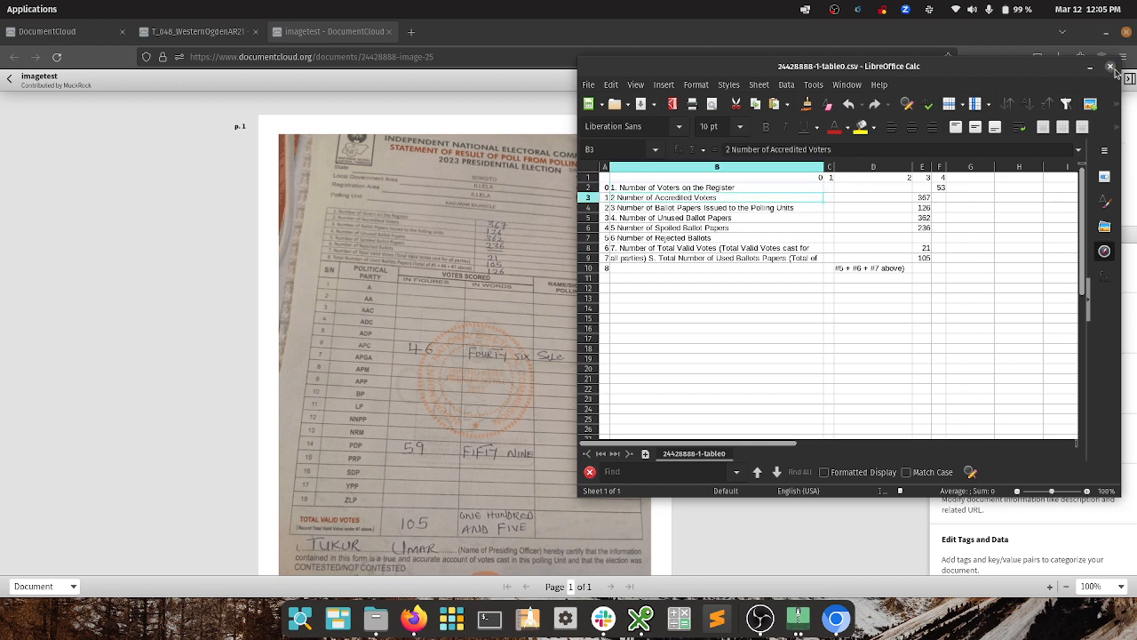
pyautogui.click(940, 189)
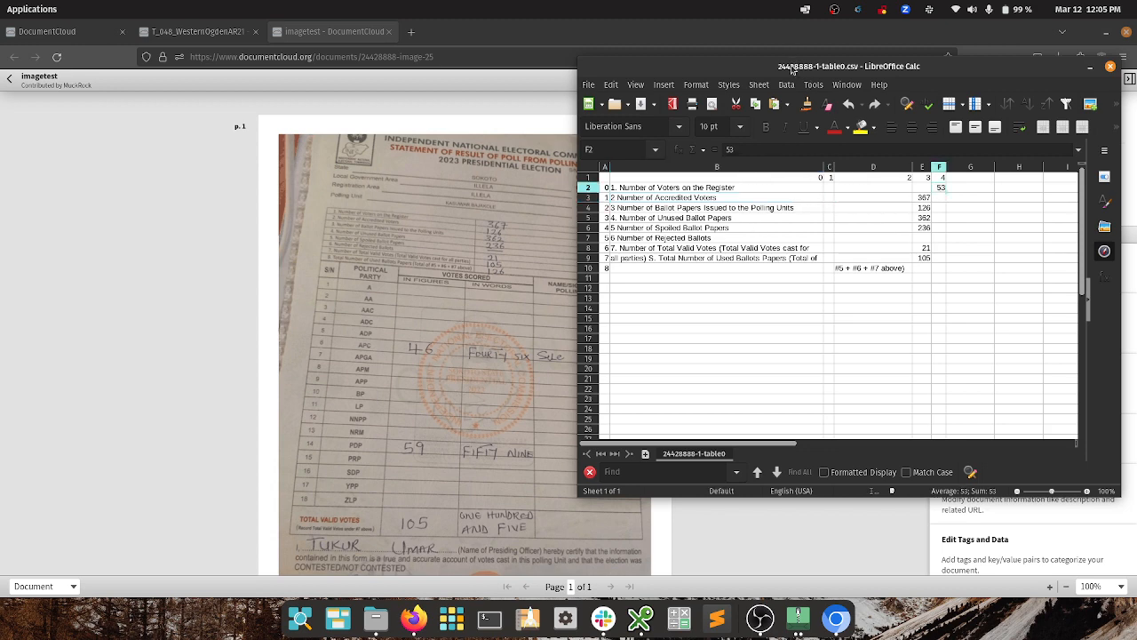
pyautogui.moveTo(795, 65)
pyautogui.mouseDown()
pyautogui.moveTo(884, 77)
pyautogui.moveTo(785, 71)
pyautogui.mouseUp()
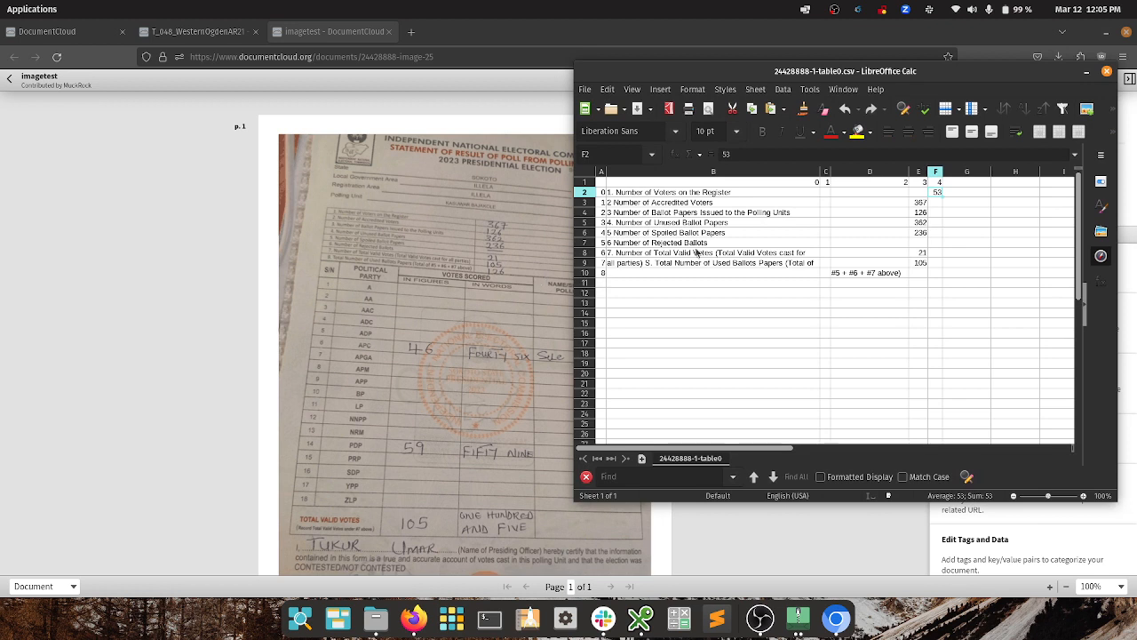
# Step: Check the total valid votes and total used ballot papers values in the table0 spreadsheet against the form
pyautogui.click(770, 255)
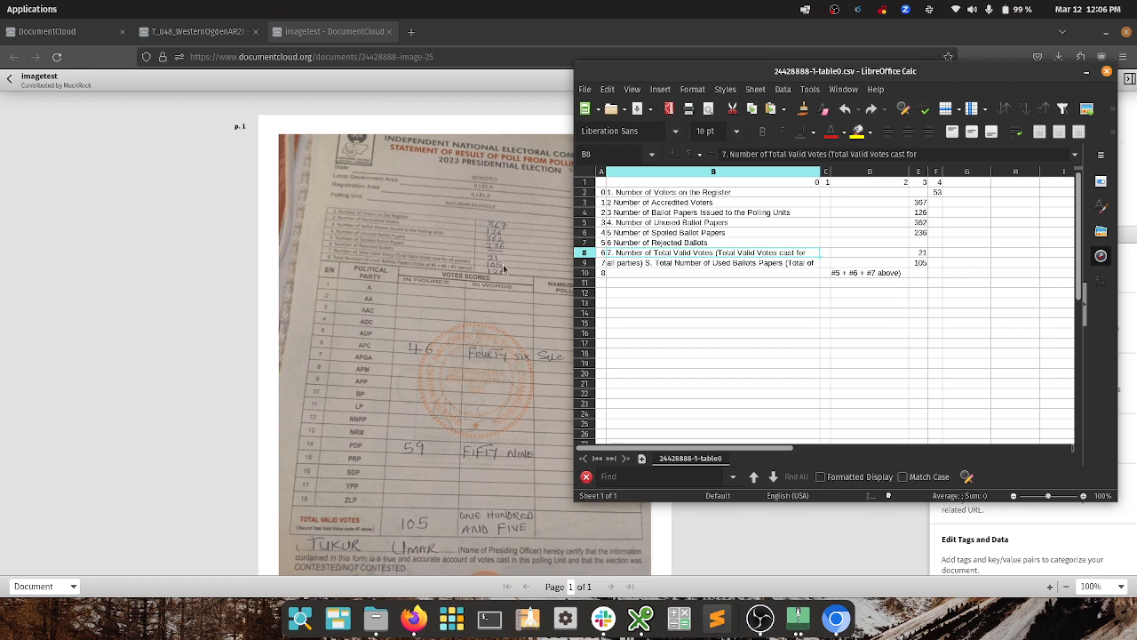
pyautogui.click(923, 255)
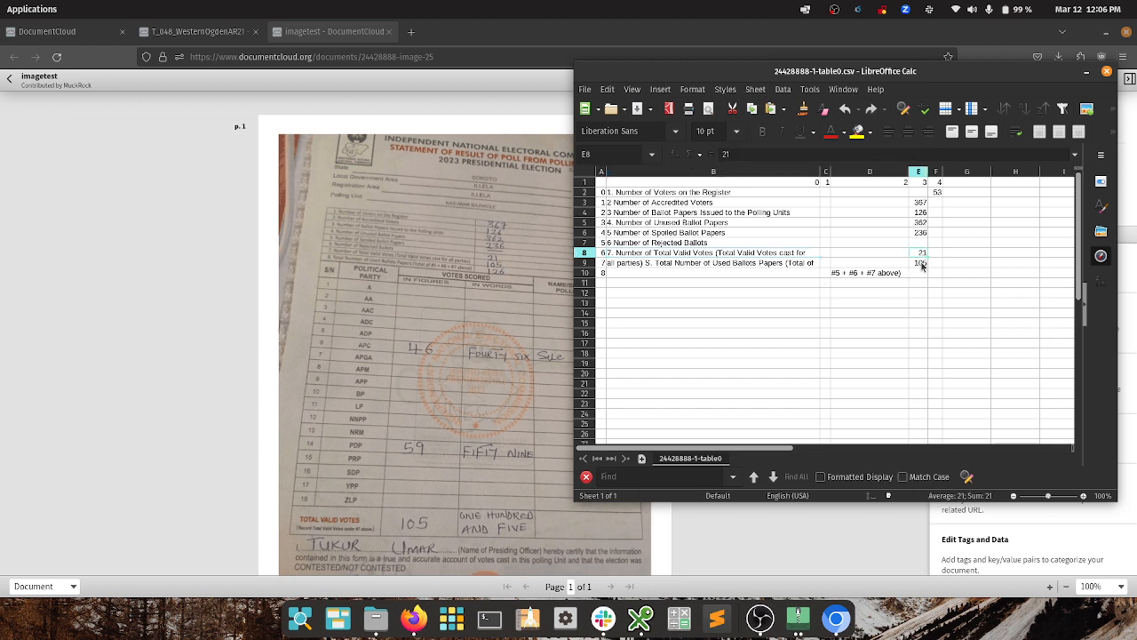
pyautogui.click(922, 263)
pyautogui.click(922, 254)
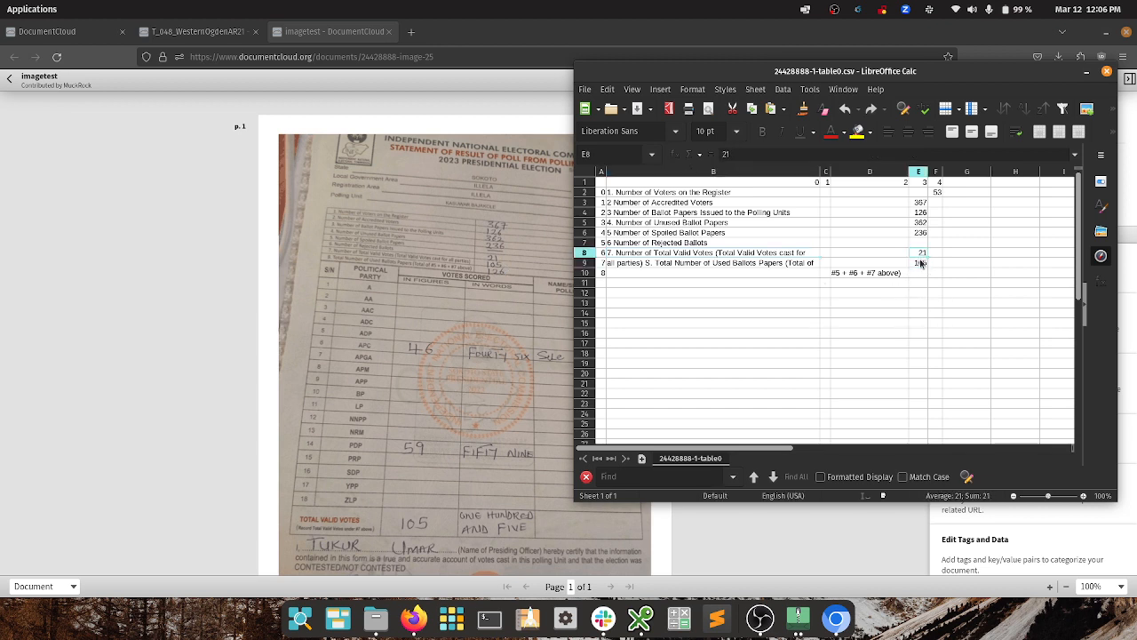
pyautogui.click(923, 263)
pyautogui.click(923, 255)
pyautogui.click(922, 263)
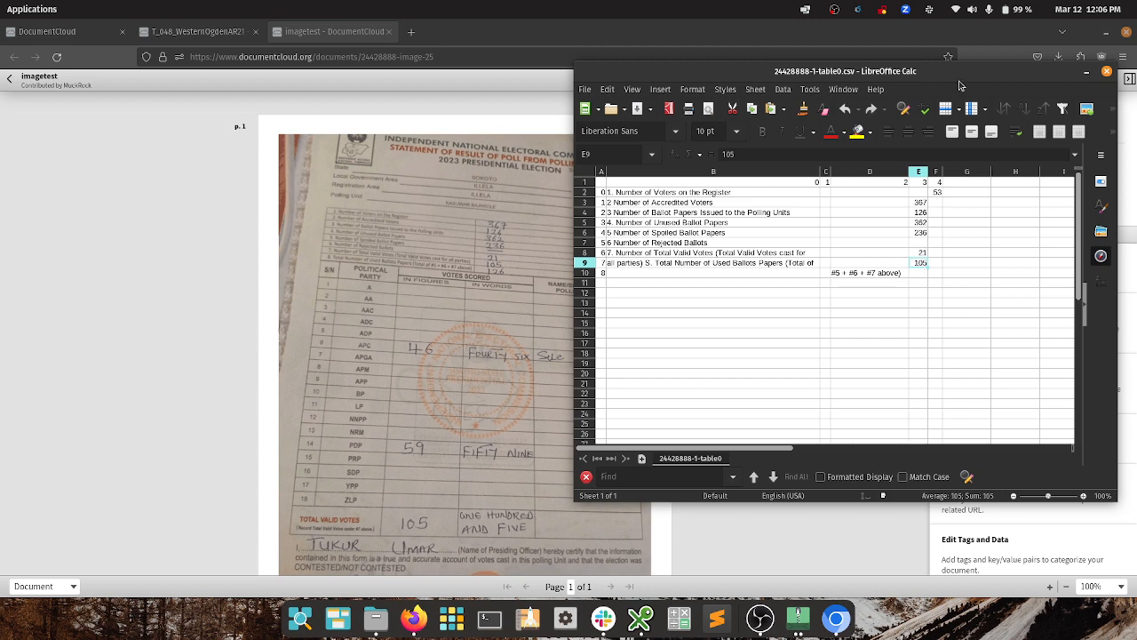
# Step: Close the table0 spreadsheet, open 24428888-1-table1.csv from all_tables.zip with the default import settings, and move its window beside the form
pyautogui.moveTo(963, 73); pyautogui.dragTo(895, 81)
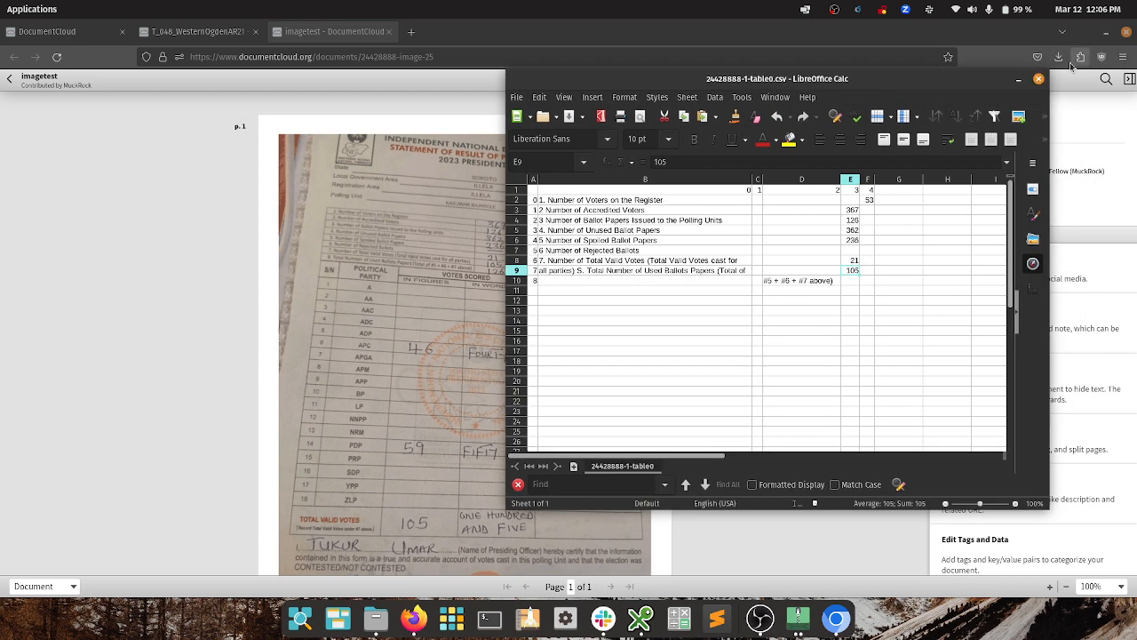
pyautogui.click(1039, 78)
pyautogui.doubleClick(762, 206)
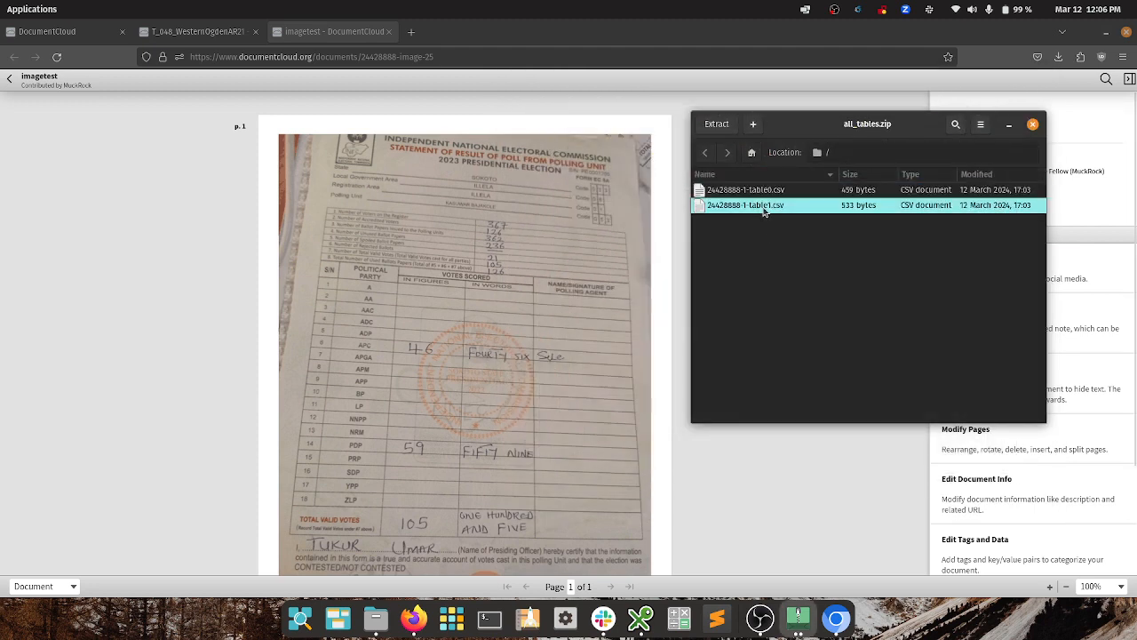
pyautogui.click(740, 500)
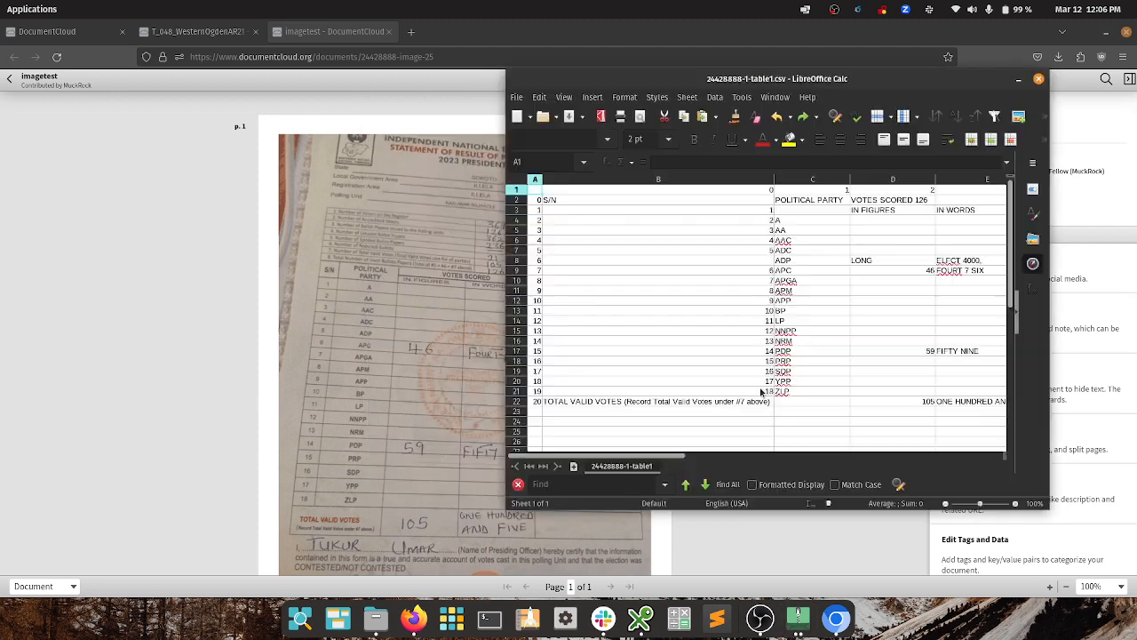
pyautogui.click(800, 266)
pyautogui.moveTo(797, 79); pyautogui.dragTo(837, 76)
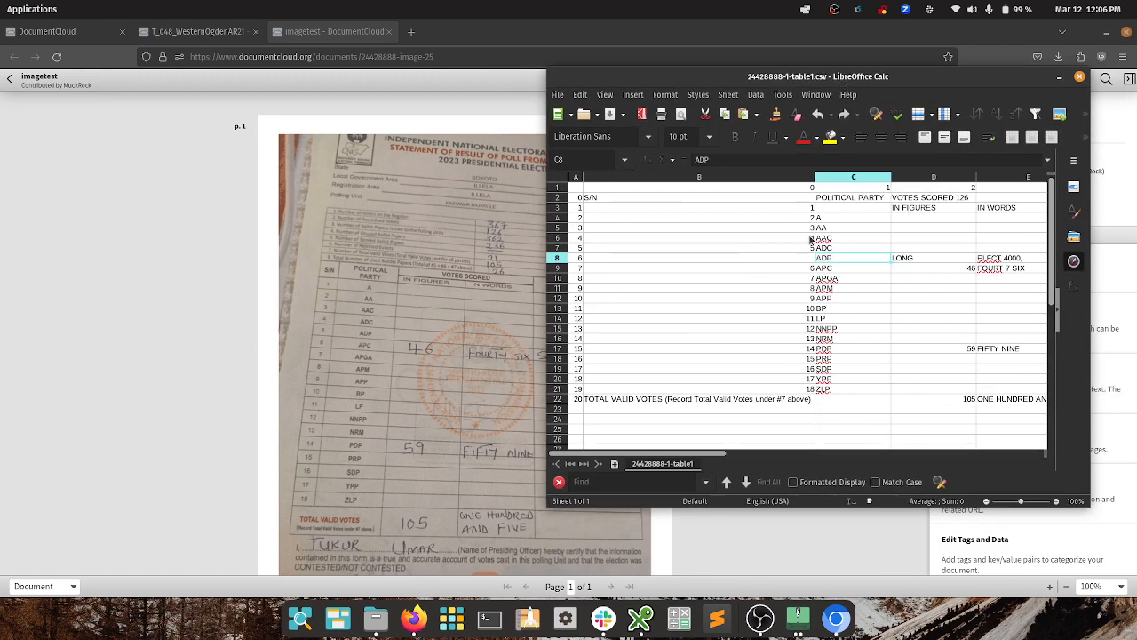
# Step: Compare the ADP row's extracted entries in the table1 spreadsheet with the same row on the form
pyautogui.click(851, 278)
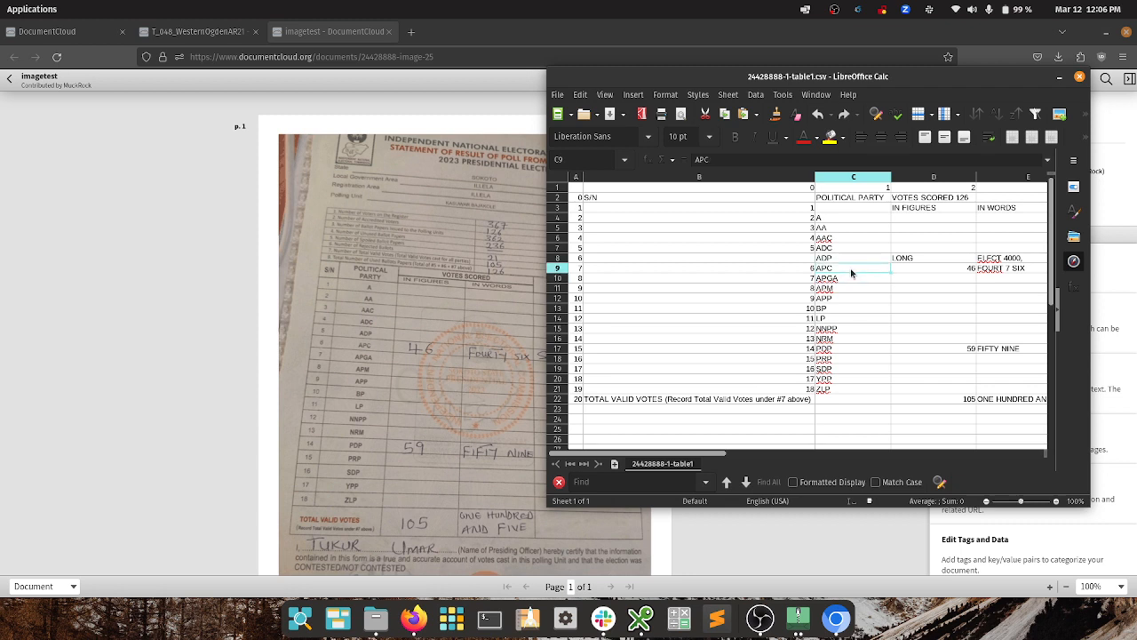
pyautogui.click(908, 259)
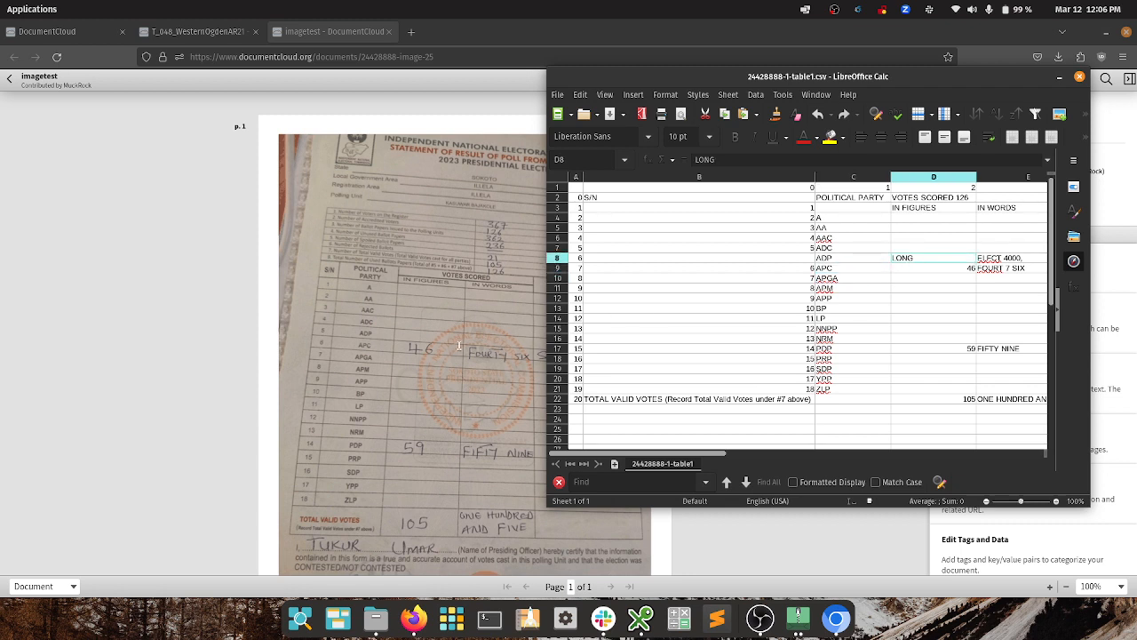
pyautogui.click(601, 257)
pyautogui.click(880, 259)
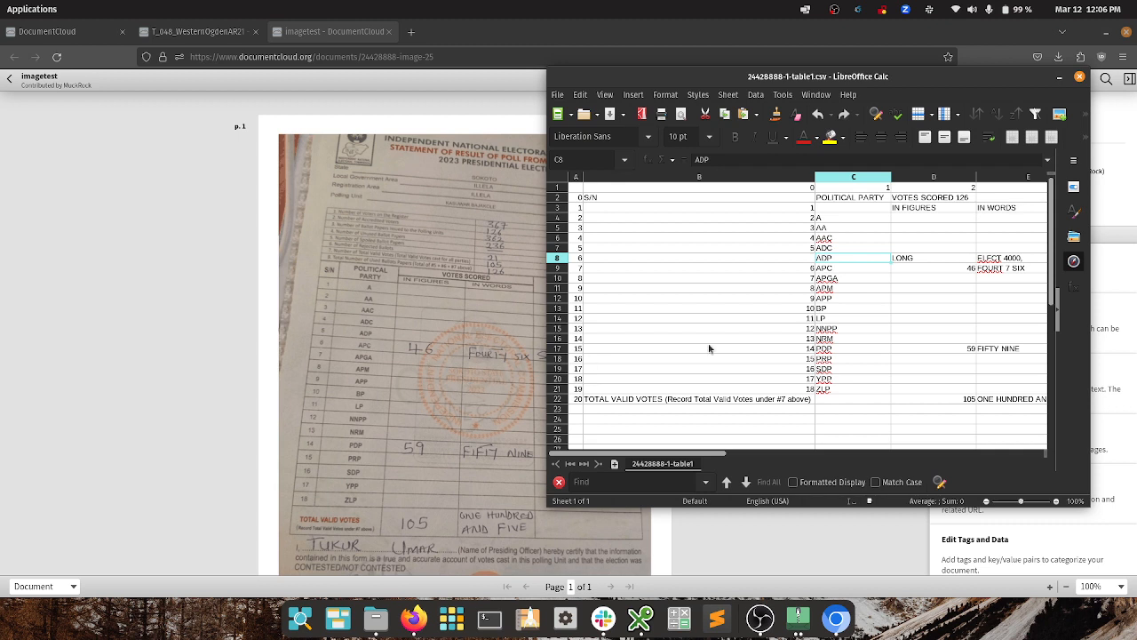
# Step: Compare the APC row's votes, in figures and in words, in the table1 spreadsheet with the handwritten form
pyautogui.click(846, 269)
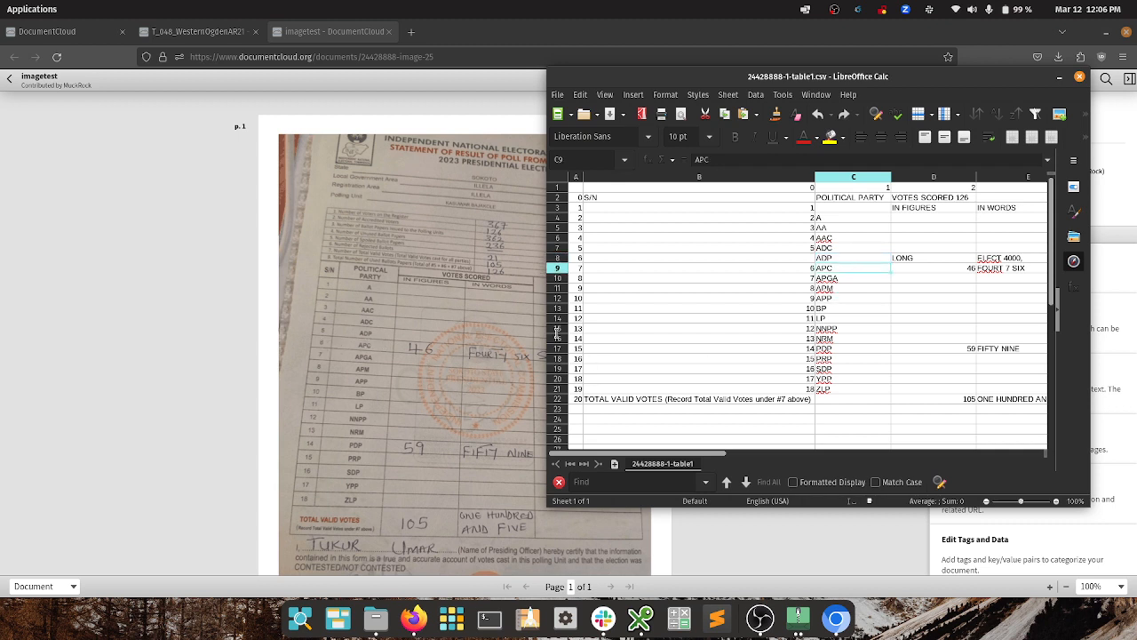
pyautogui.click(916, 267)
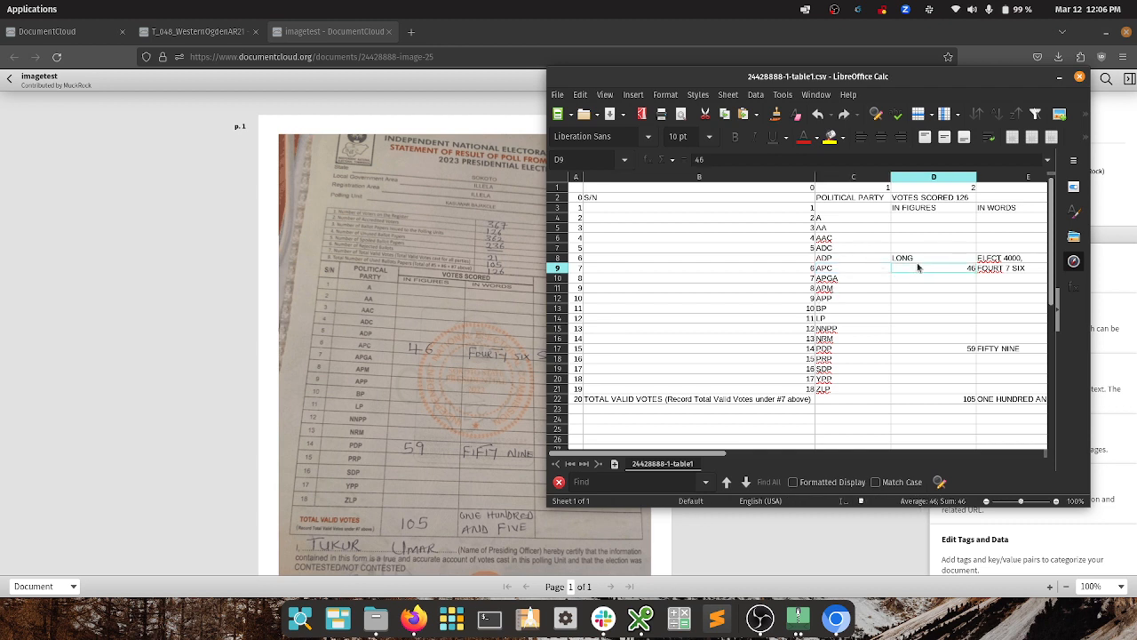
pyautogui.press('Right')
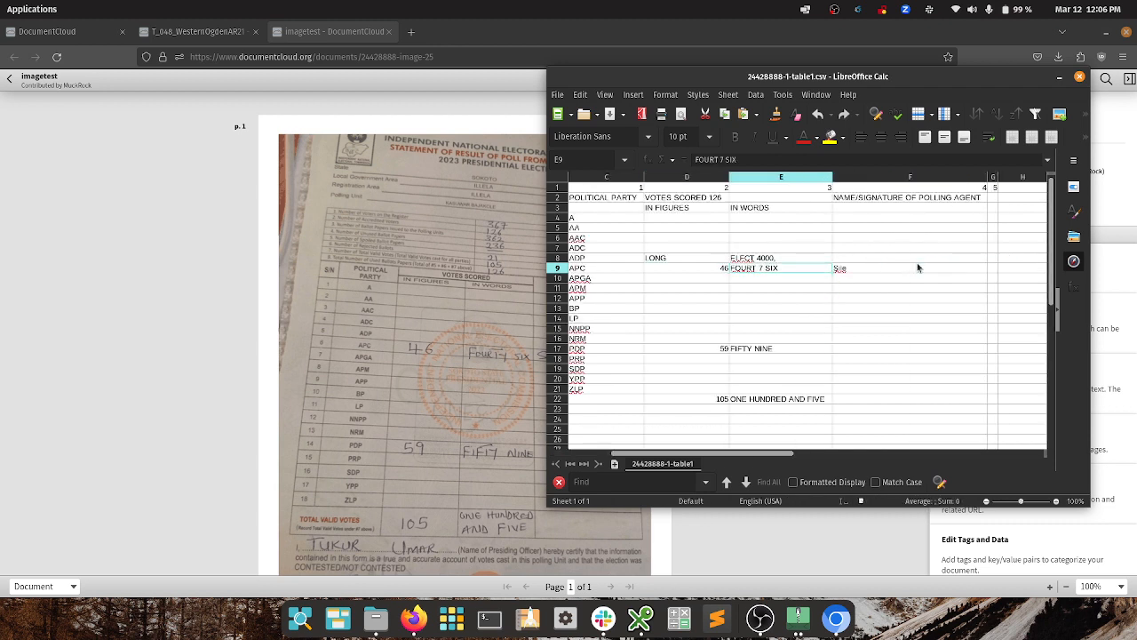
pyautogui.press('Left')
pyautogui.press('Right')
# Step: Check the PDP row's serial number, party name and votes in the table1 spreadsheet against the form
pyautogui.press('Down')
pyautogui.press('Down')
pyautogui.press('Down')
pyautogui.press('Down')
pyautogui.press('Down')
pyautogui.press('Down')
pyautogui.press('Down')
pyautogui.press('Down')
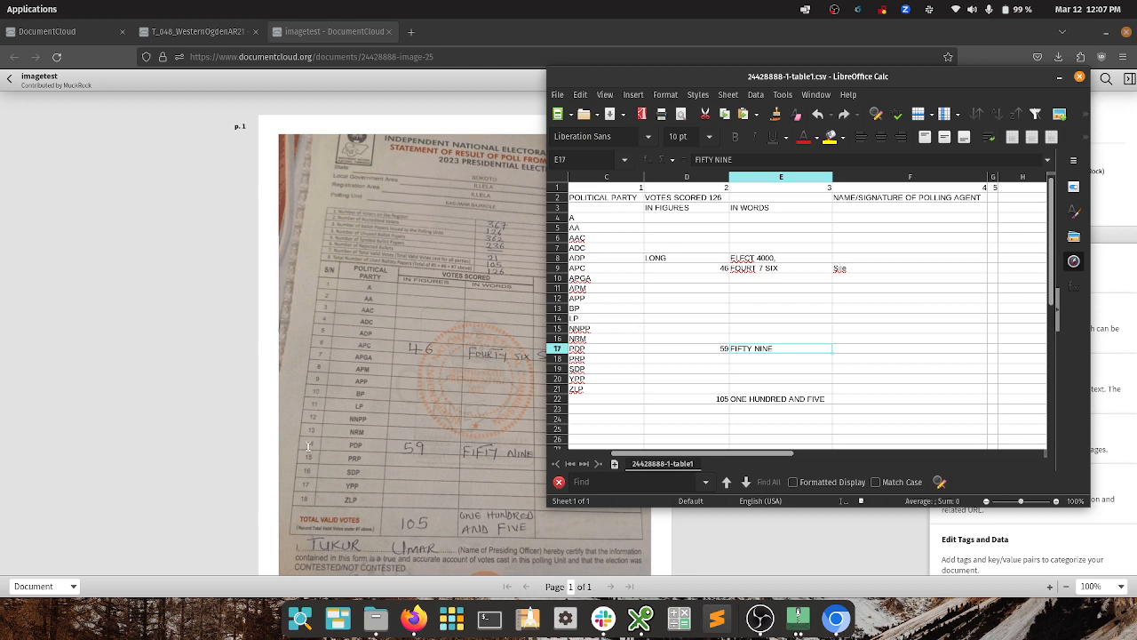
pyautogui.click(691, 351)
pyautogui.press('Left')
pyautogui.press('Left')
pyautogui.press('Left')
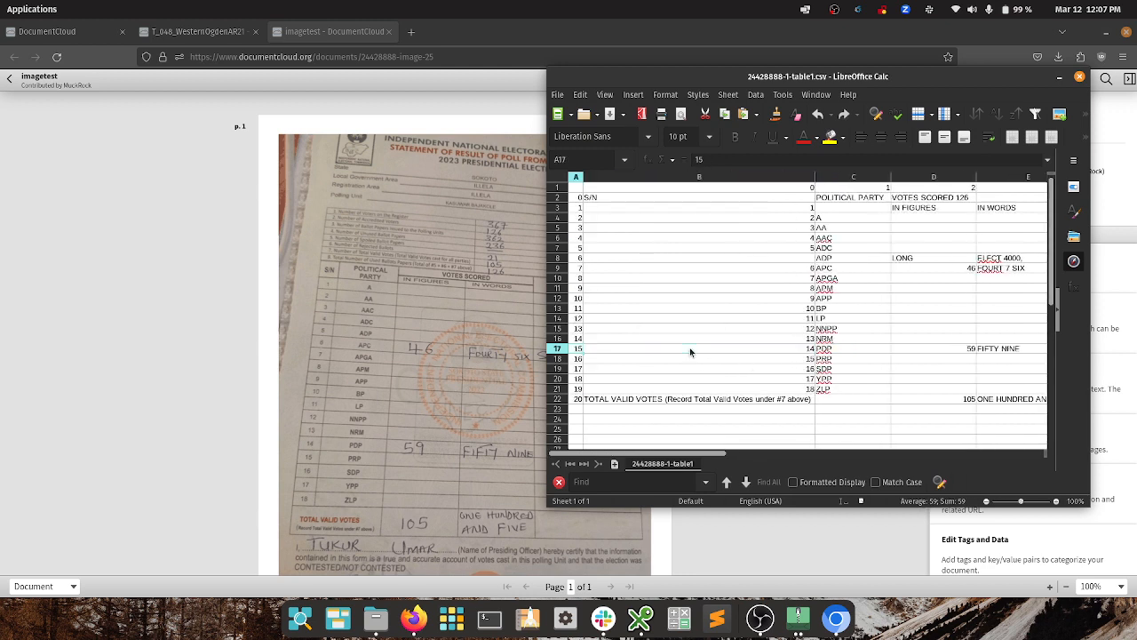
pyautogui.press('Right')
pyautogui.press('Right')
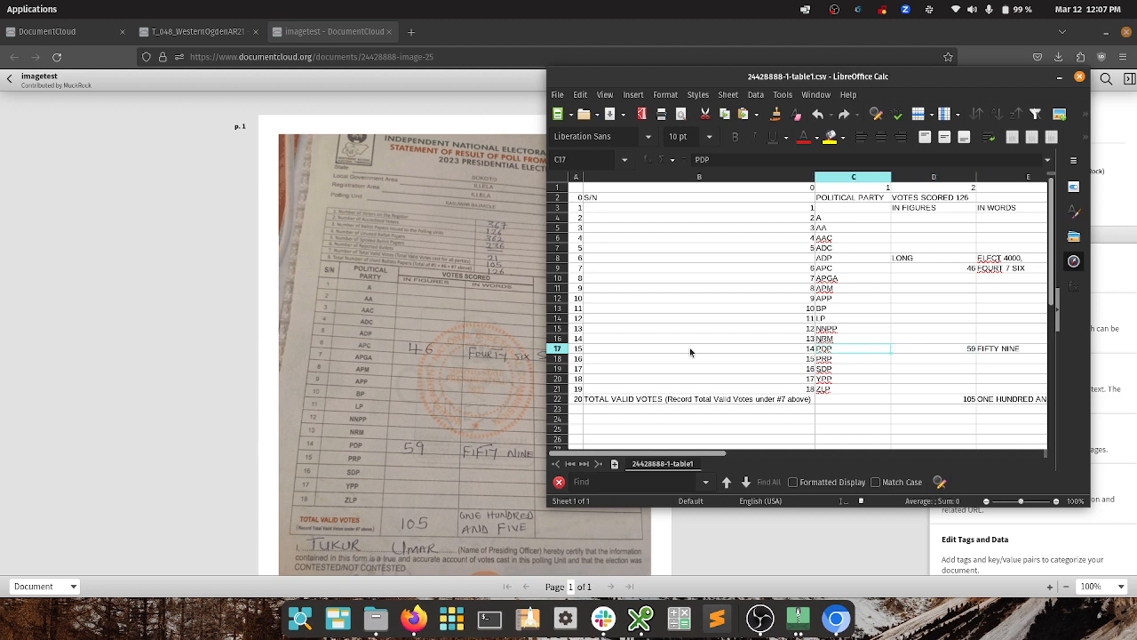
pyautogui.press('Left')
pyautogui.press('Right')
pyautogui.click(898, 352)
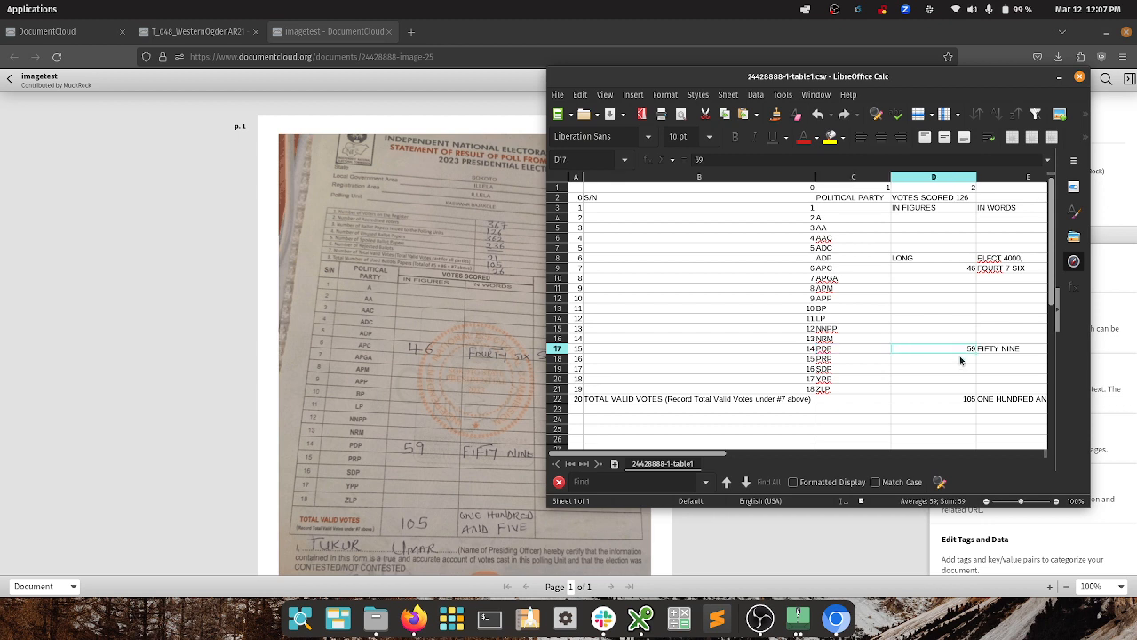
pyautogui.click(996, 351)
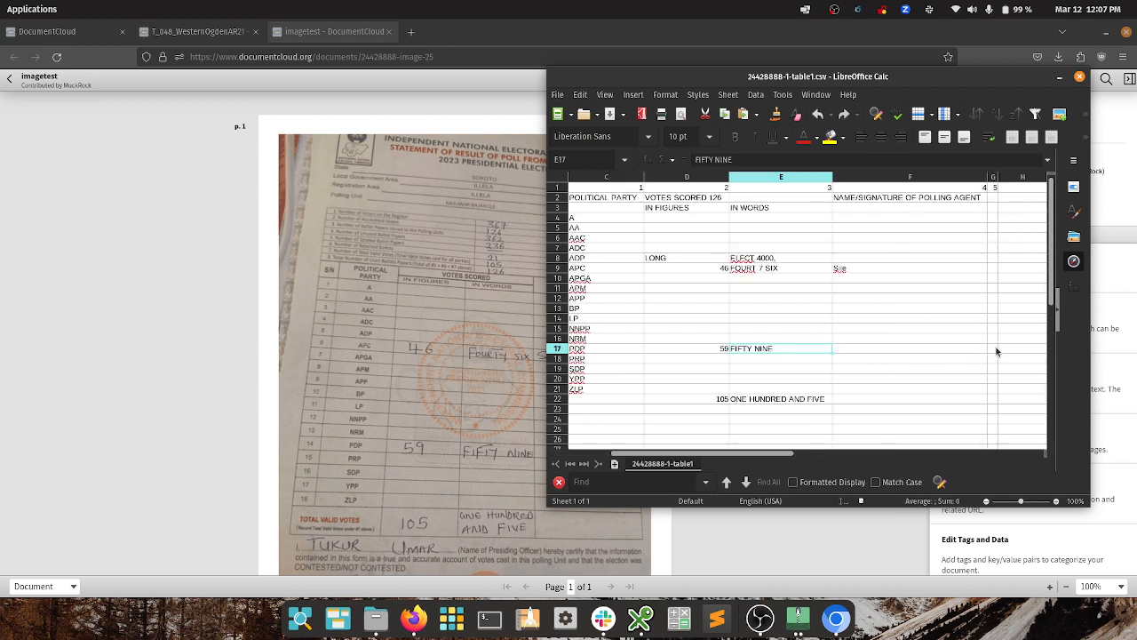
# Step: Check the total valid votes row of the table1 spreadsheet, in figures and in words, against the form
pyautogui.press('Down')
pyautogui.press('Down')
pyautogui.press('Down')
pyautogui.press('Down')
pyautogui.press('Down')
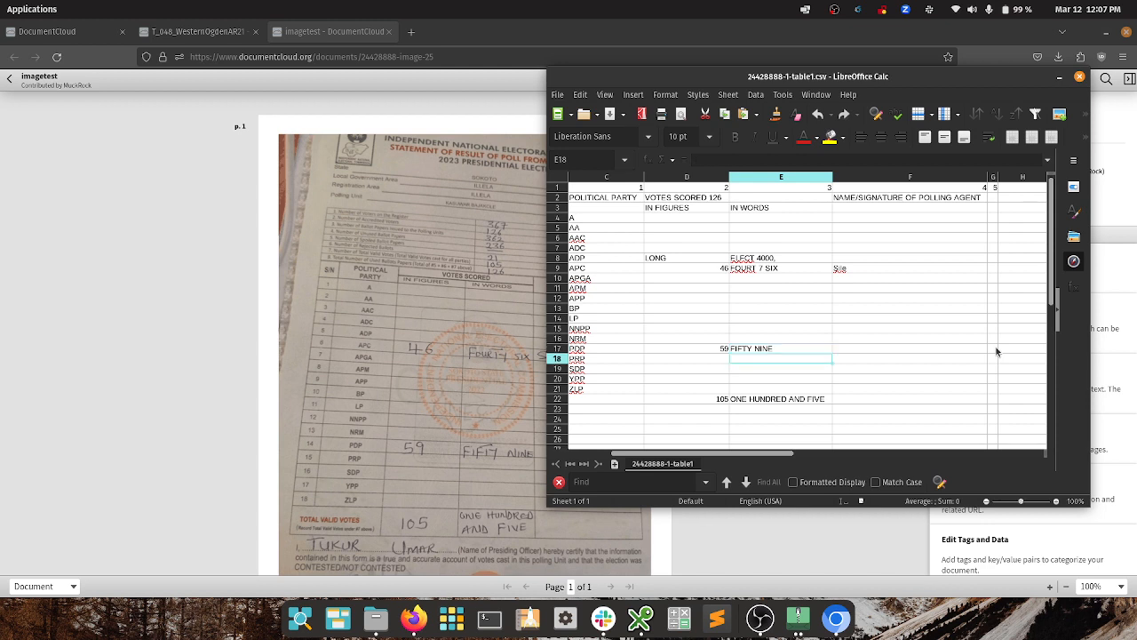
pyautogui.press('Left')
pyautogui.press('Left')
pyautogui.press('Left')
pyautogui.press('Left')
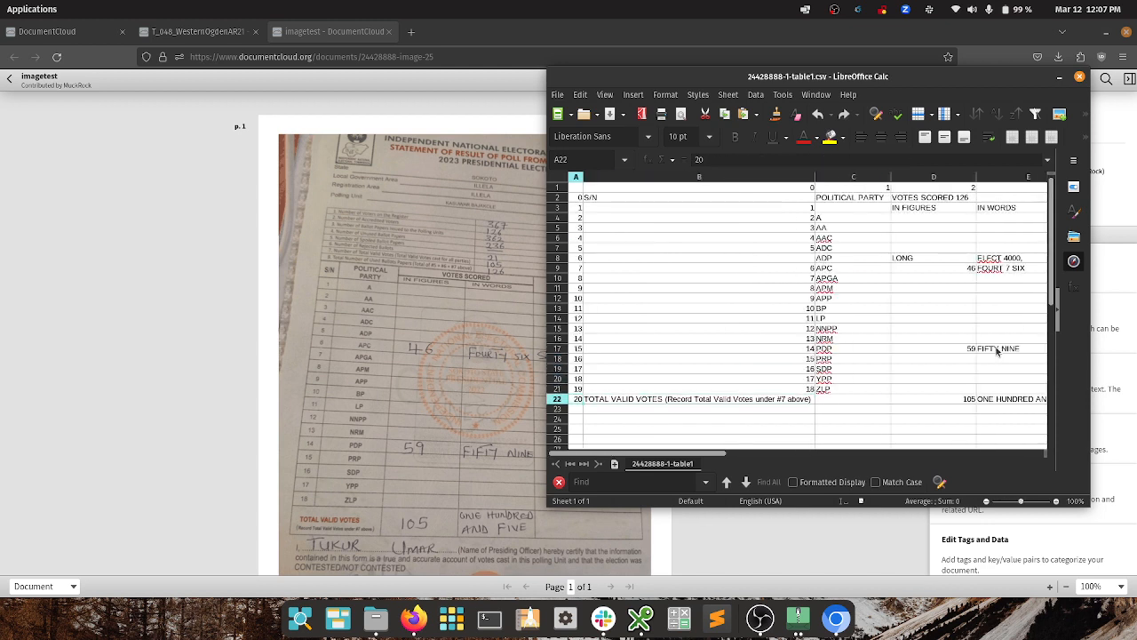
pyautogui.press('Right')
pyautogui.press('Right')
pyautogui.press('Right')
pyautogui.hscroll(2, 997, 351)
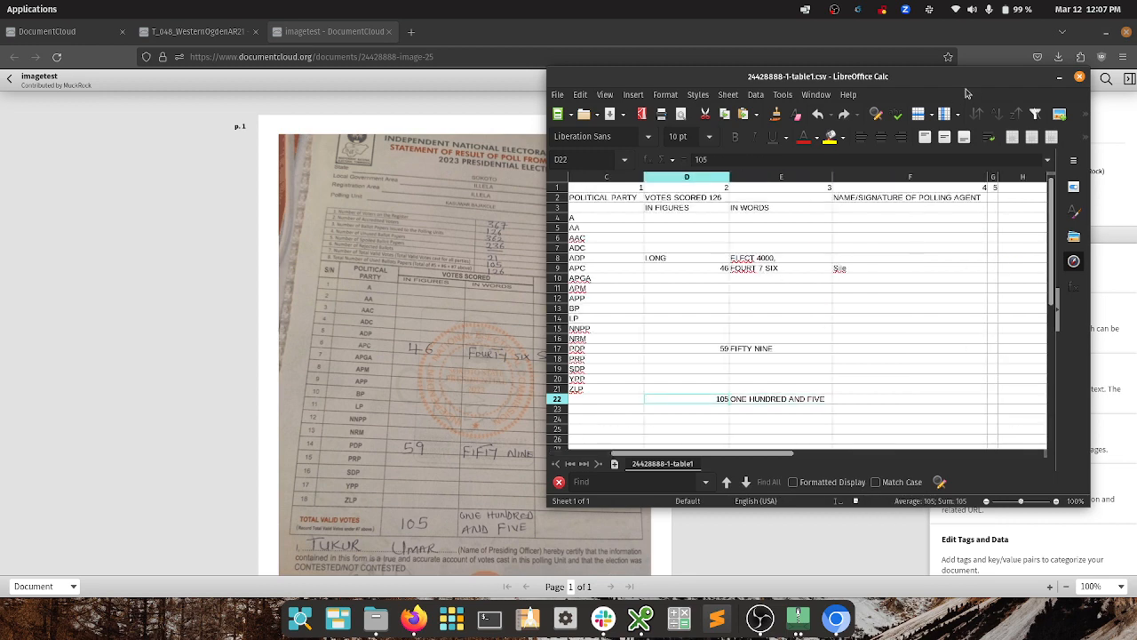
# Step: Re-examine the ADP row's vote entries in the table1 spreadsheet
pyautogui.moveTo(968, 81); pyautogui.dragTo(877, 80)
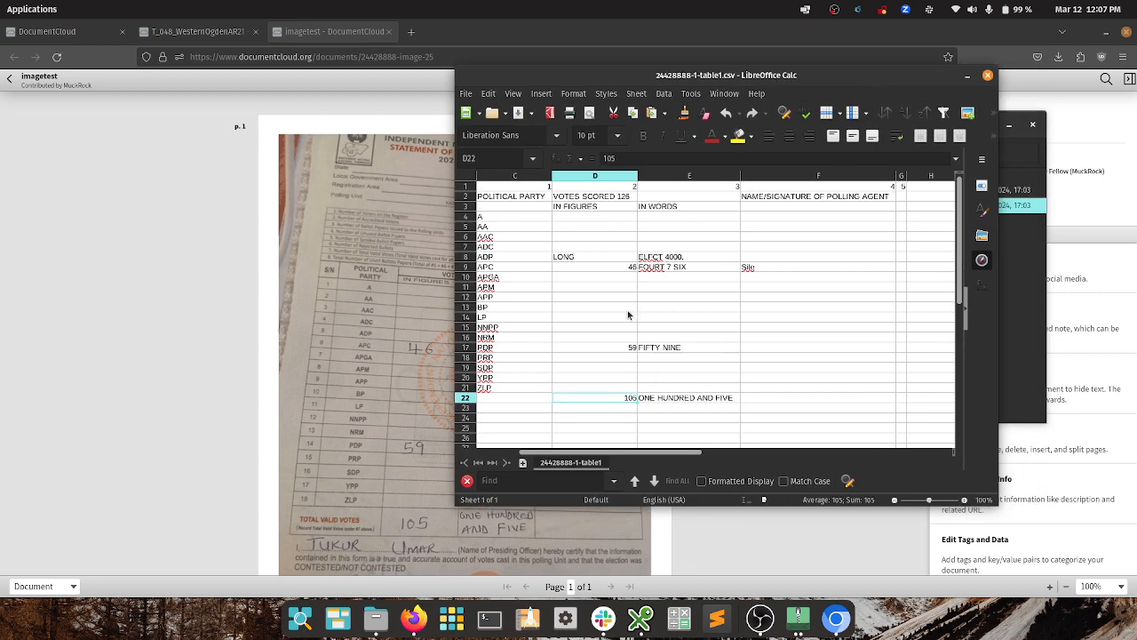
pyautogui.click(589, 256)
pyautogui.press('Home')
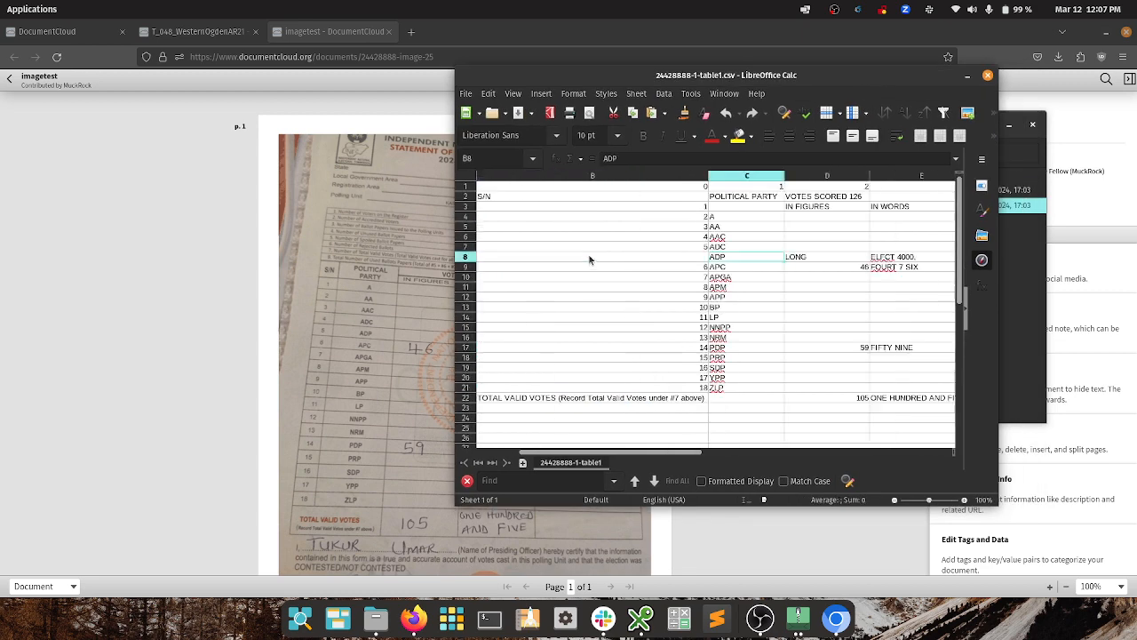
# Step: Close the table1 spreadsheet and all_tables.zip, and return to the Tabular Data Extraction Review project to check the add-on progress
pyautogui.click(987, 76)
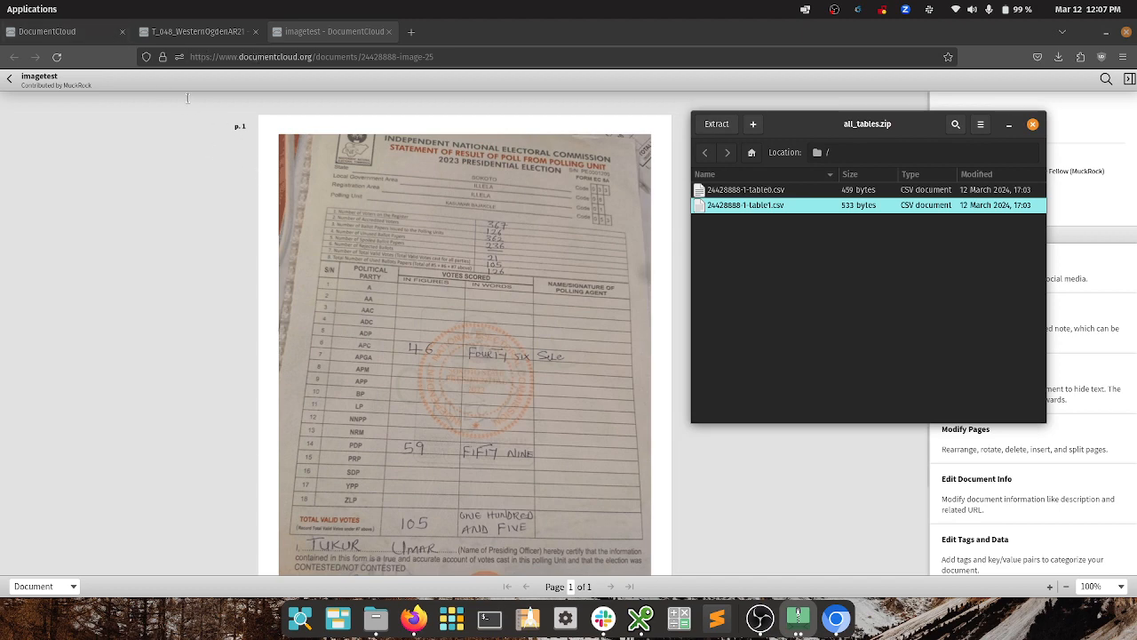
pyautogui.click(1033, 124)
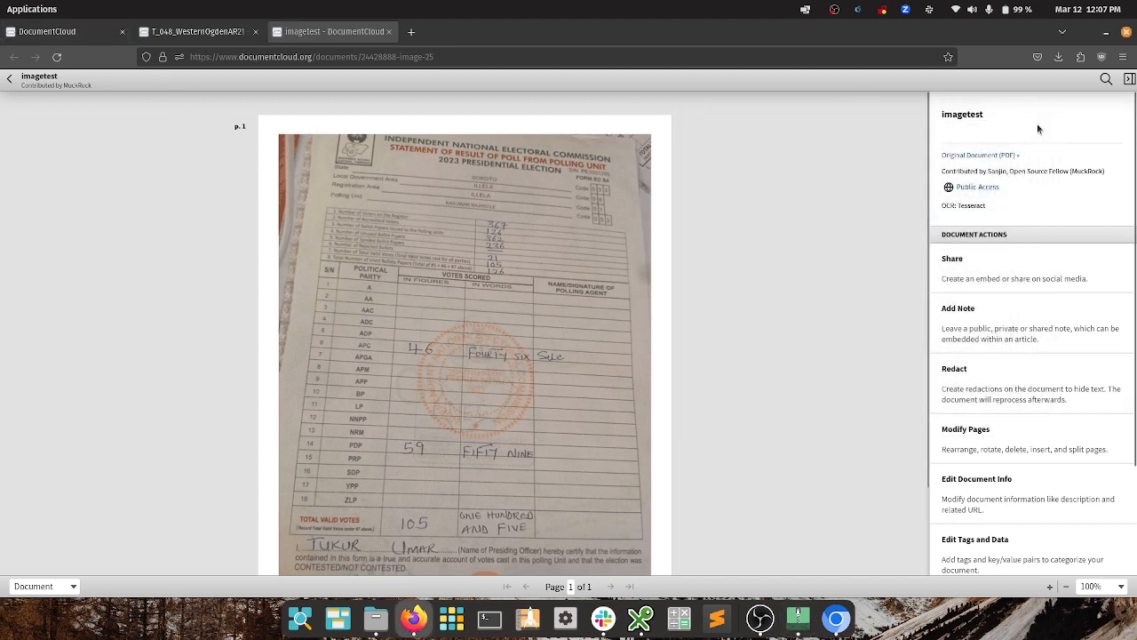
pyautogui.click(85, 31)
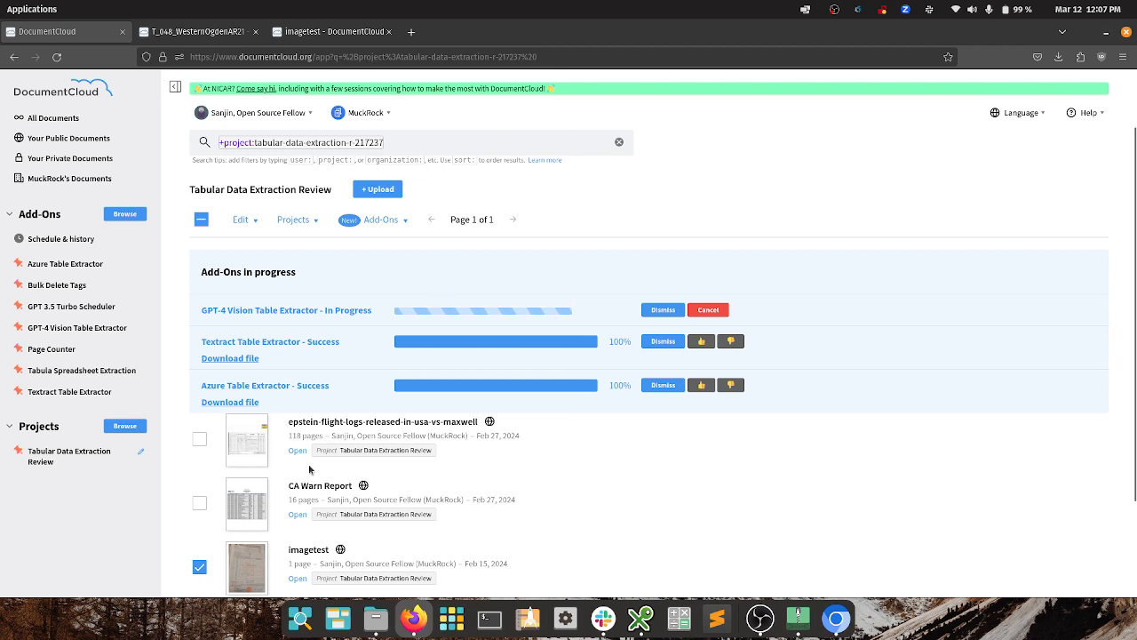
pyautogui.scroll(-3, 307, 464)
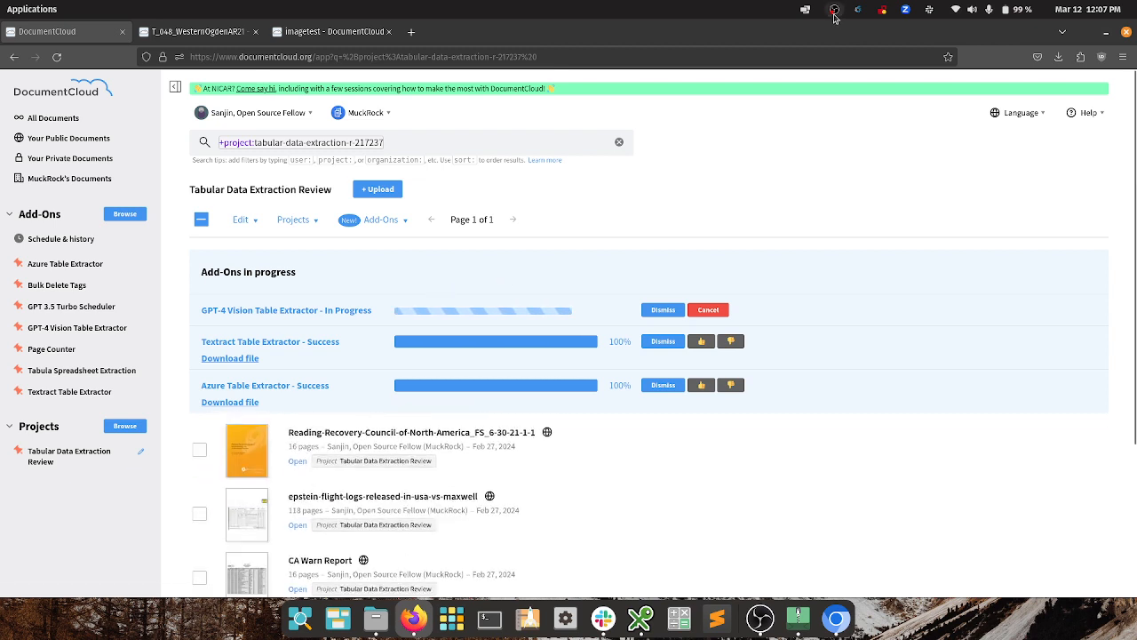